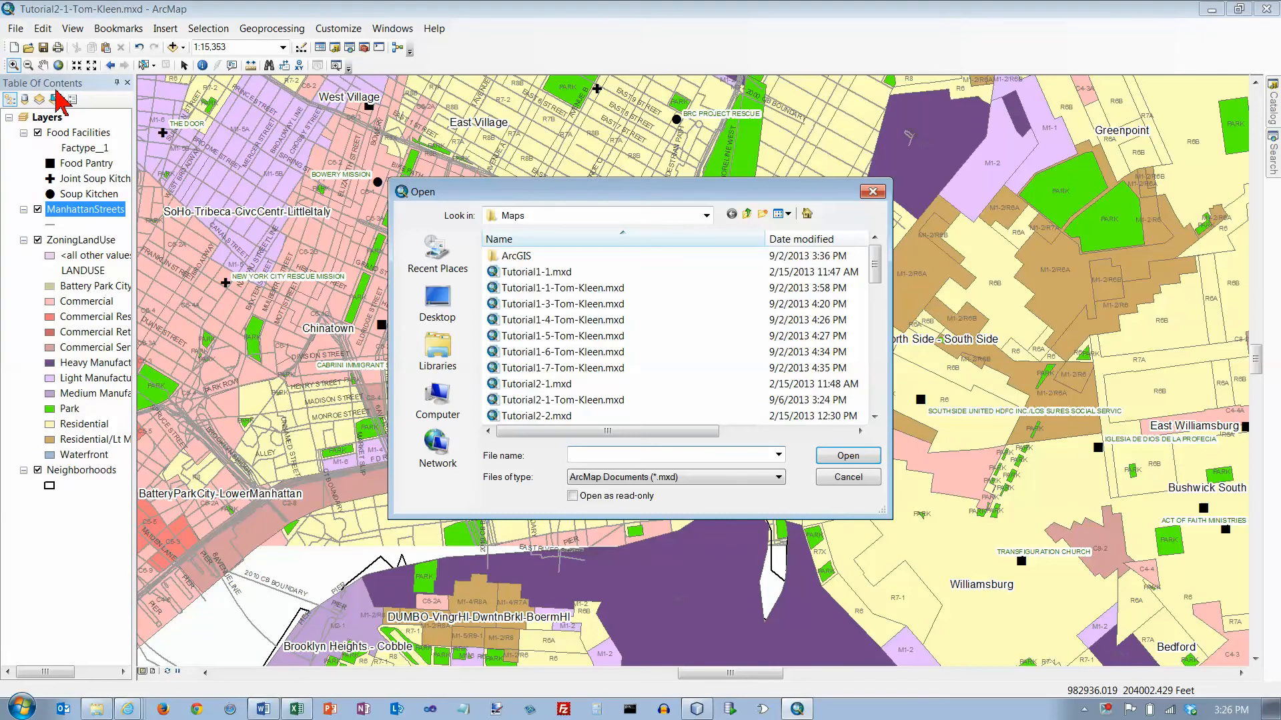
Step: Open the Tutorial2-2.mxd map document and dismiss the default database warnings
left_click(561, 417)
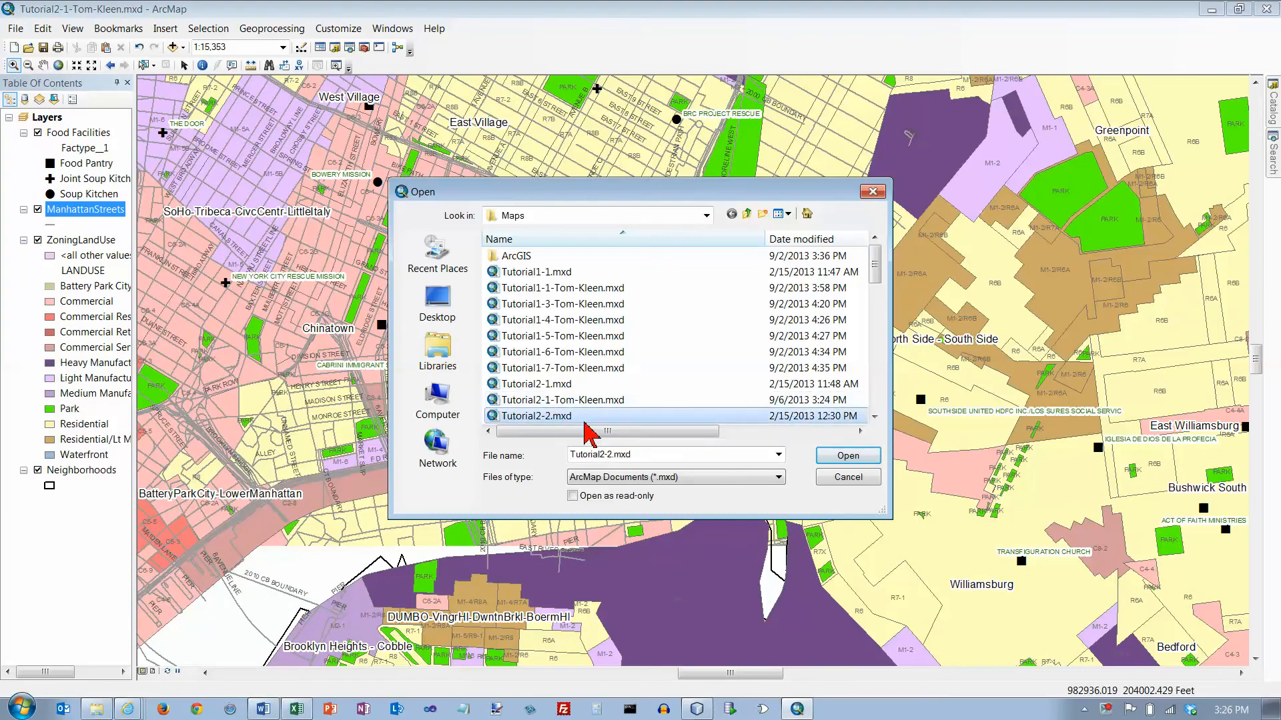
left_click(844, 460)
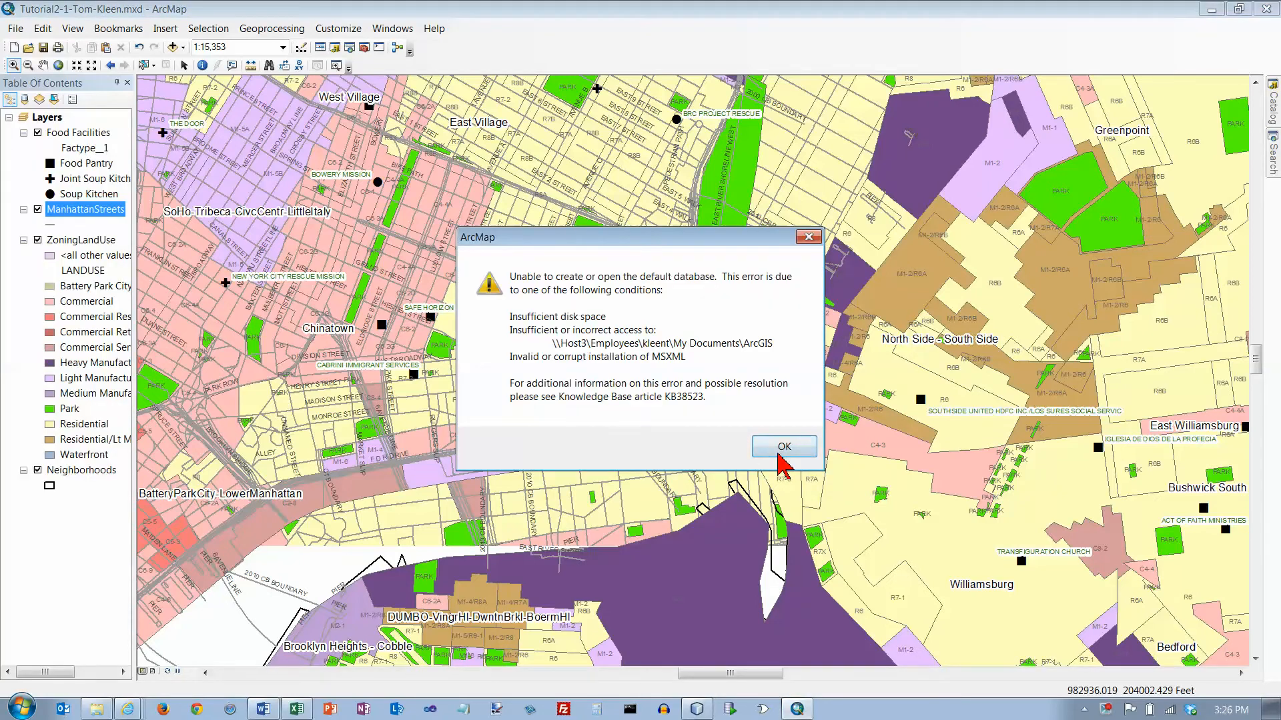
left_click(779, 452)
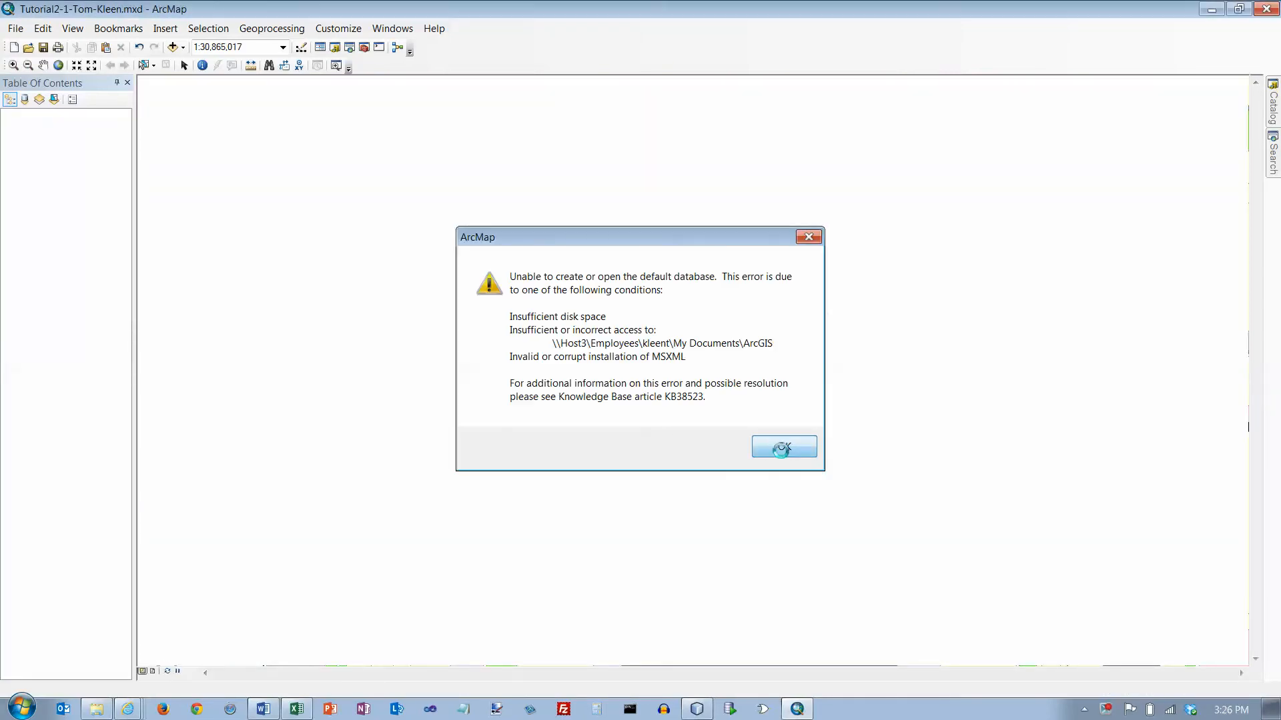
left_click(779, 449)
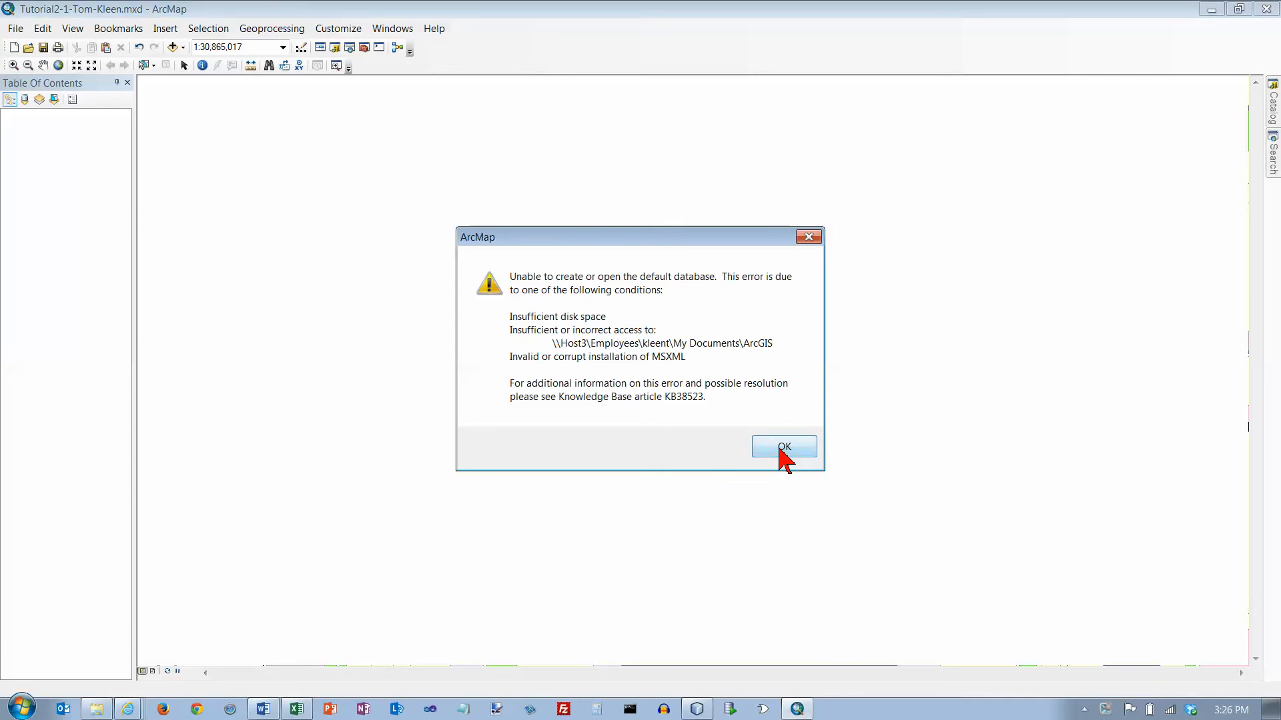
left_click(779, 449)
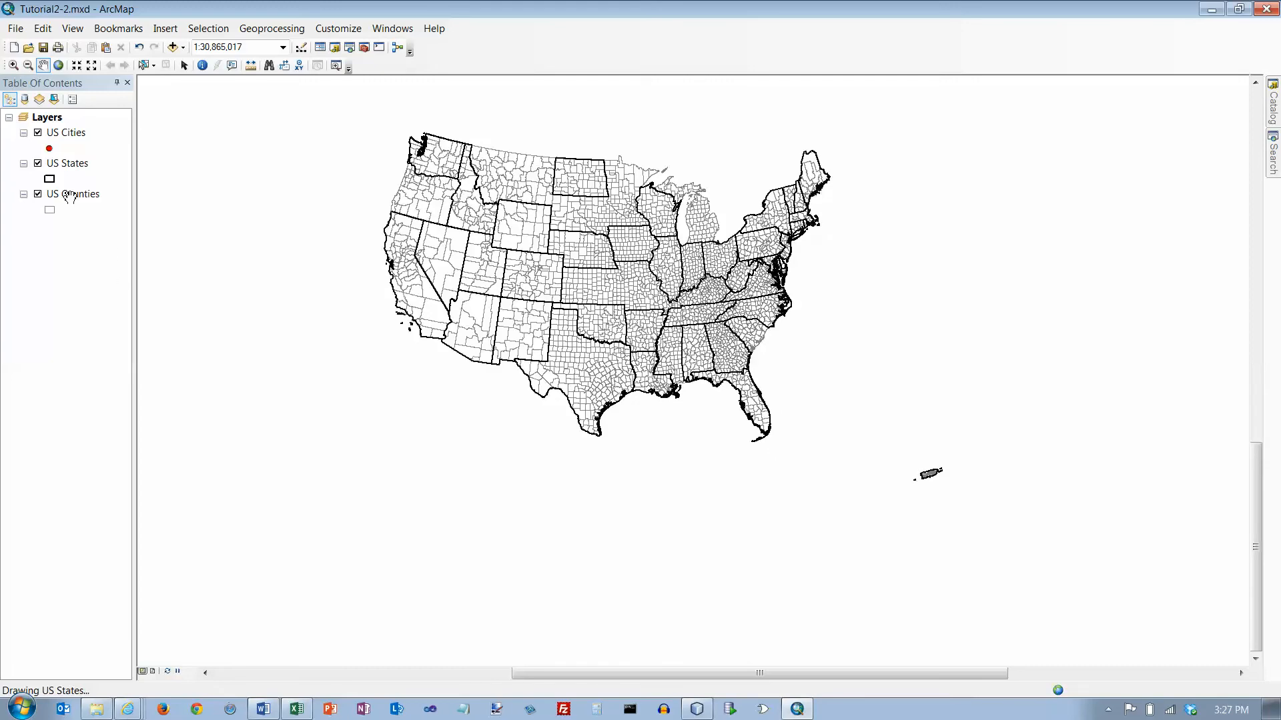
Step: Symbolize the US Counties layer with graduated colors based on the VACANT field
left_click(69, 195)
right_click(73, 206)
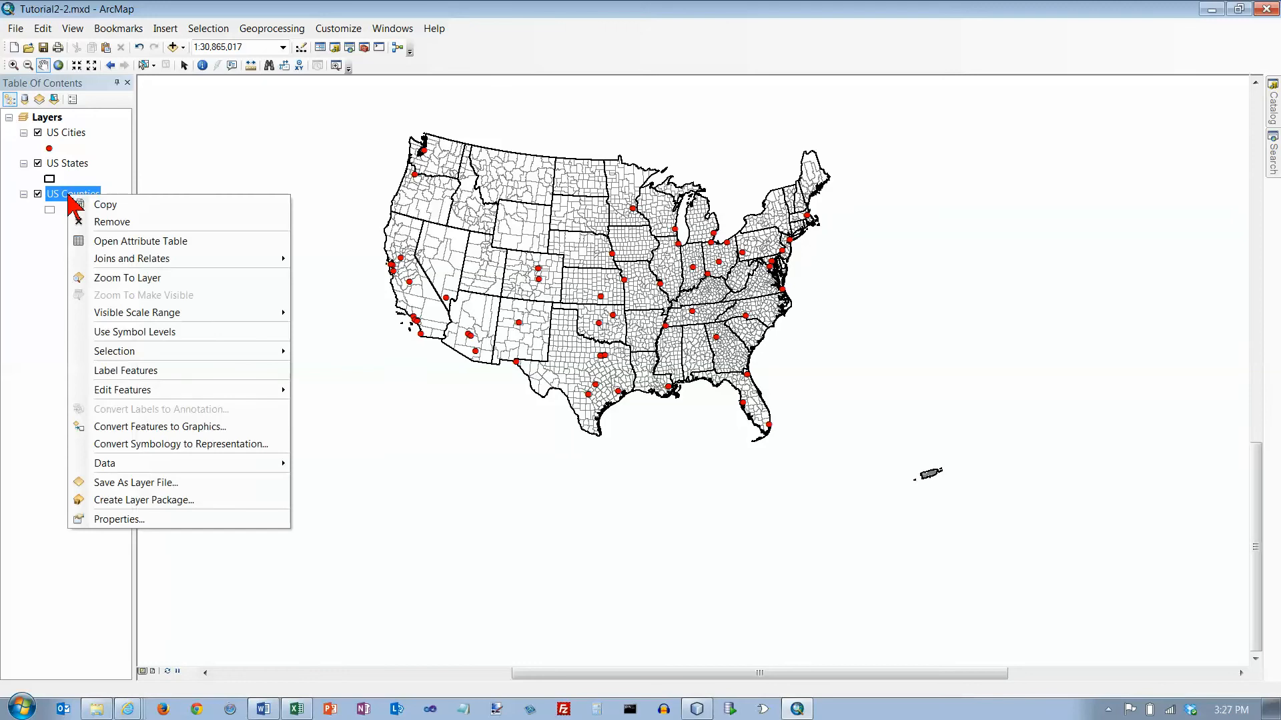
left_click(126, 518)
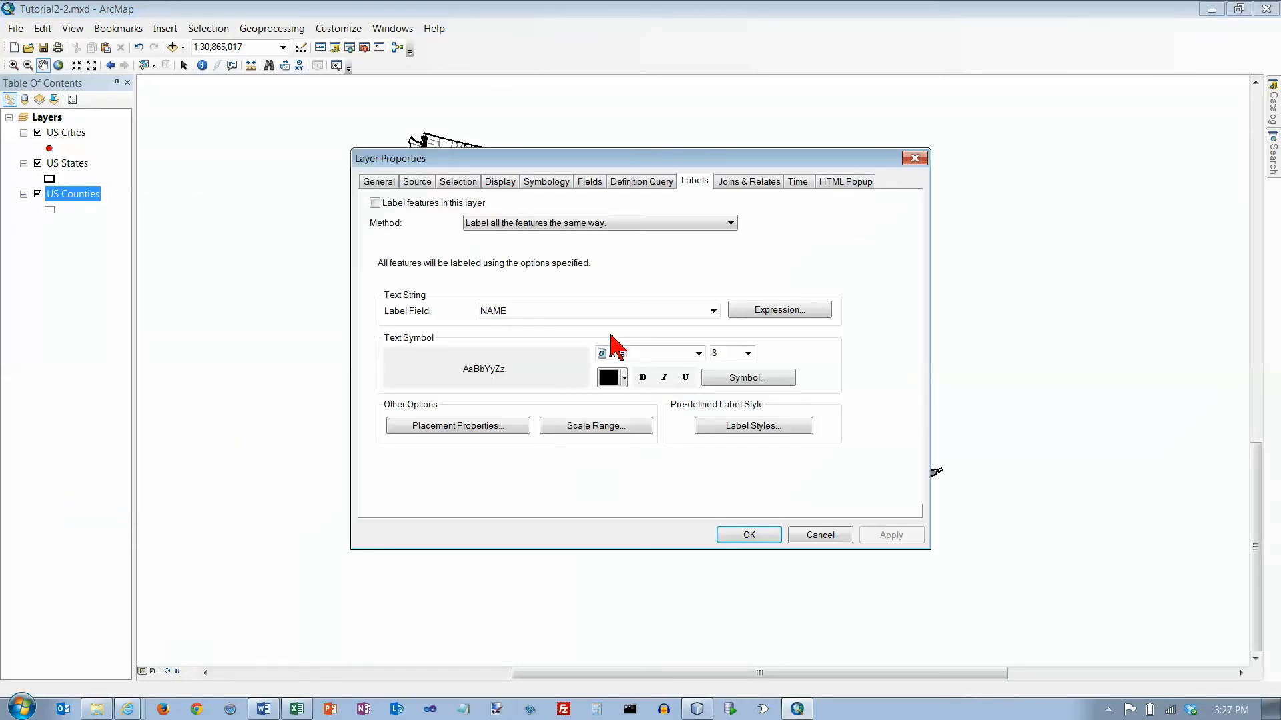
left_click(547, 183)
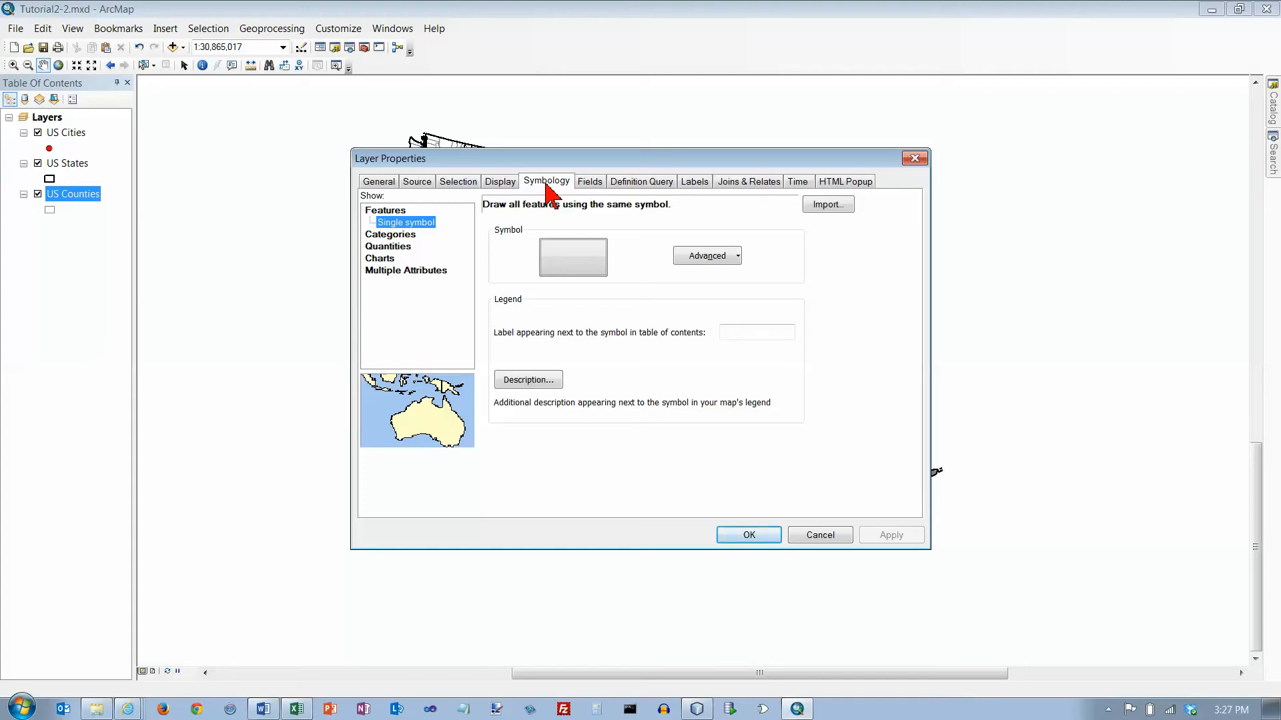
left_click(395, 246)
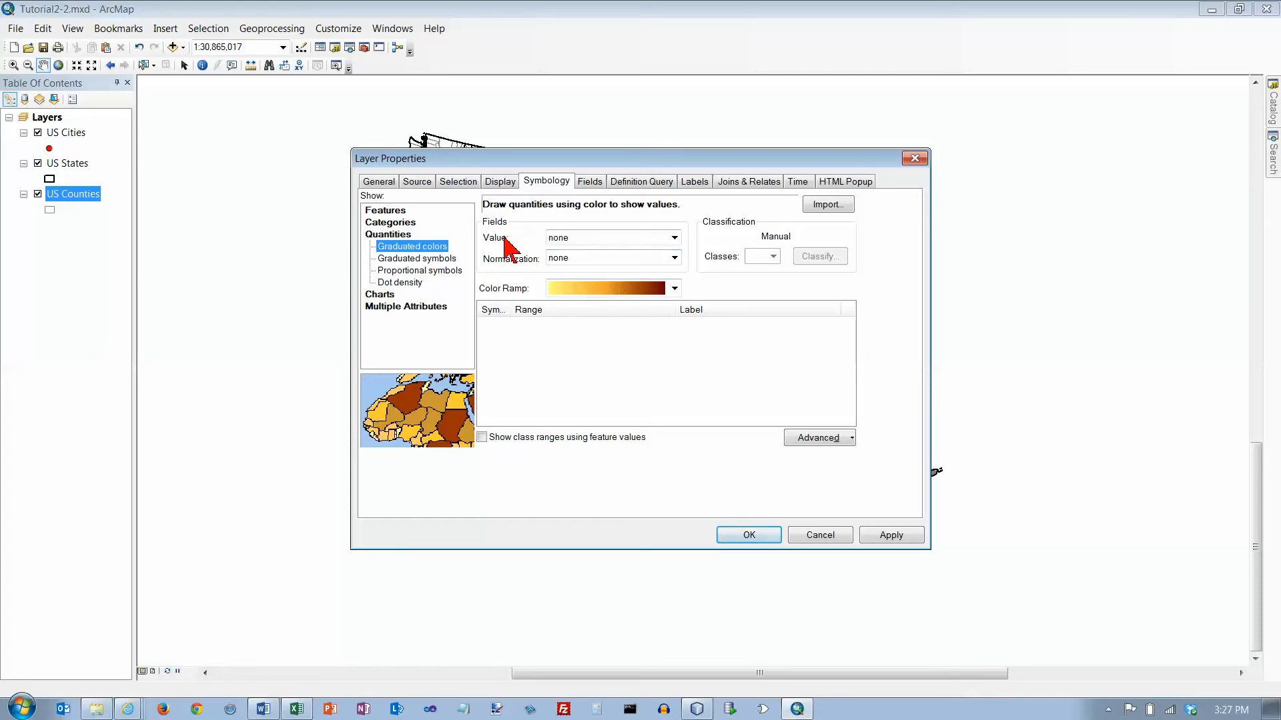
left_click(675, 238)
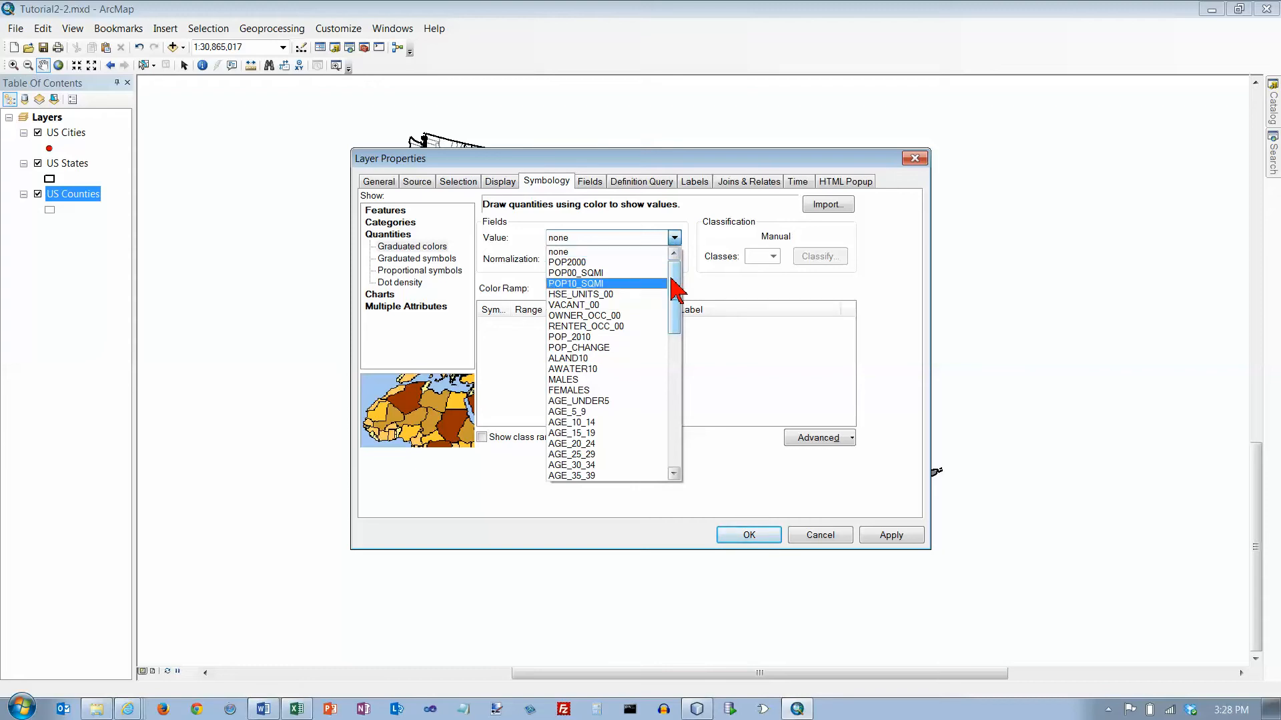
left_click_drag(672, 284, 667, 387)
left_click(605, 432)
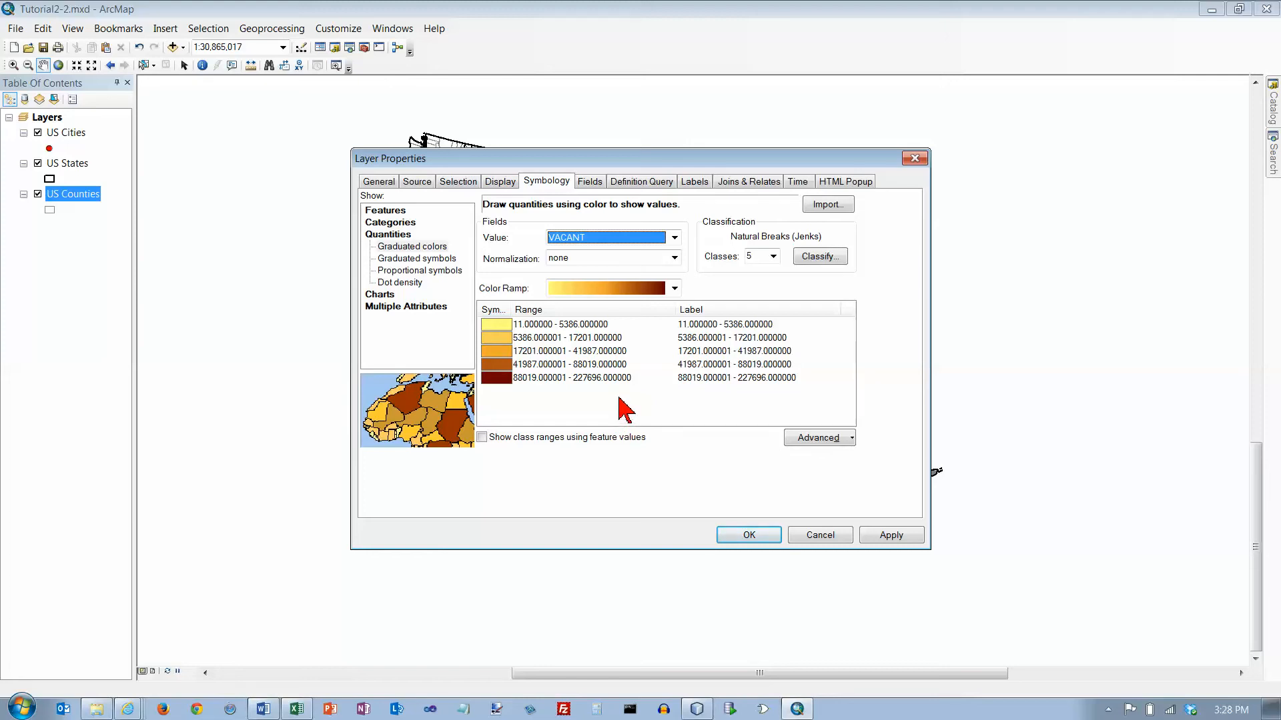
Step: Try the light-gray to dark-gray color ramp for the county classes
left_click(674, 288)
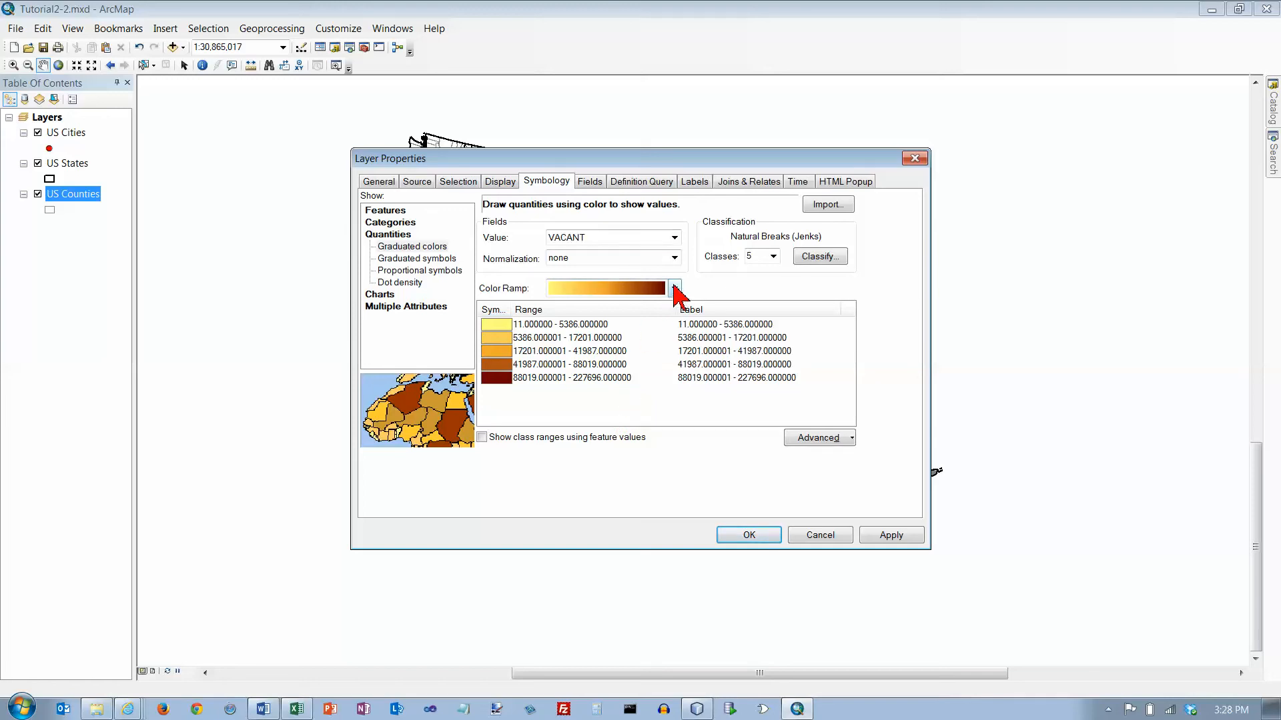
left_click_drag(675, 486, 685, 347)
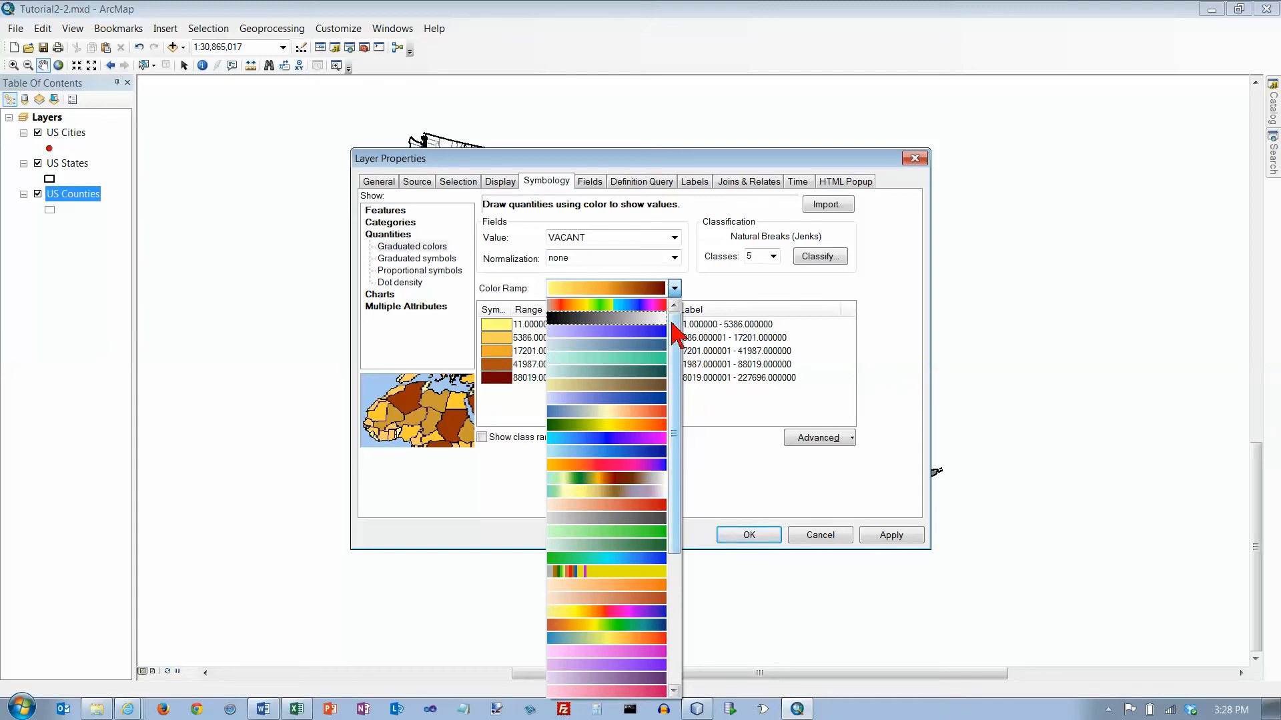
left_click_drag(672, 324, 665, 497)
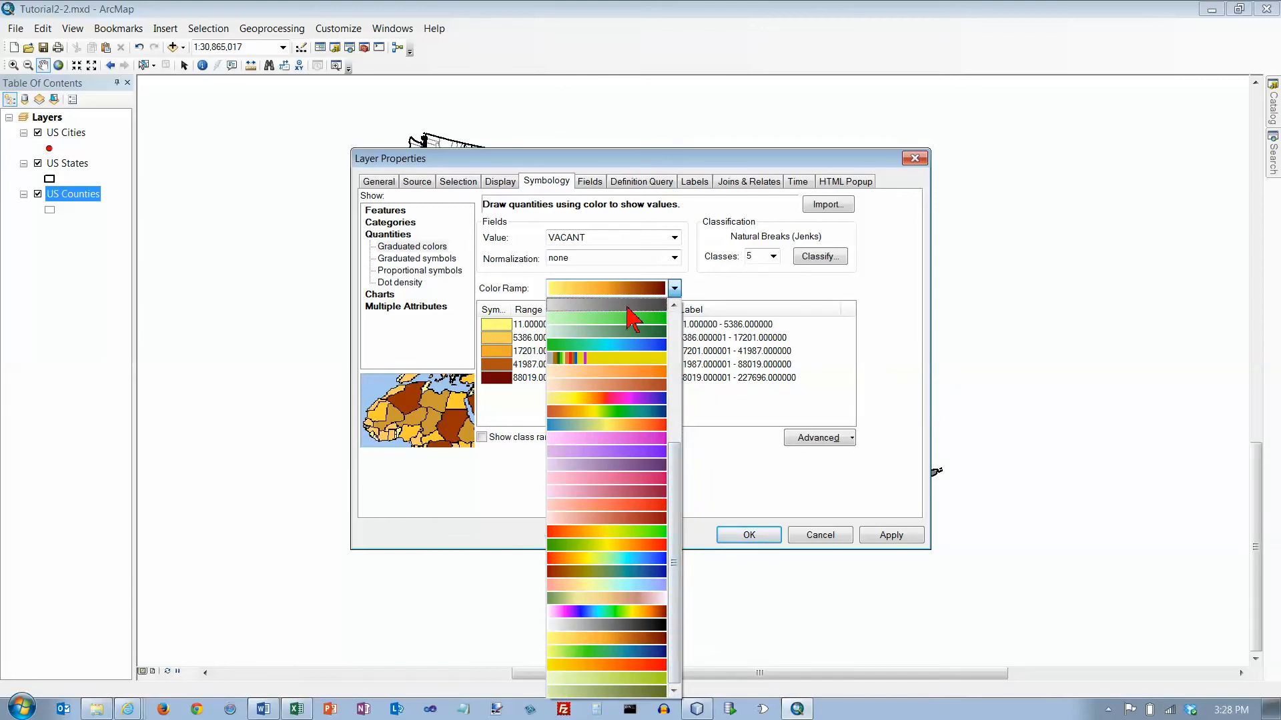
left_click(628, 307)
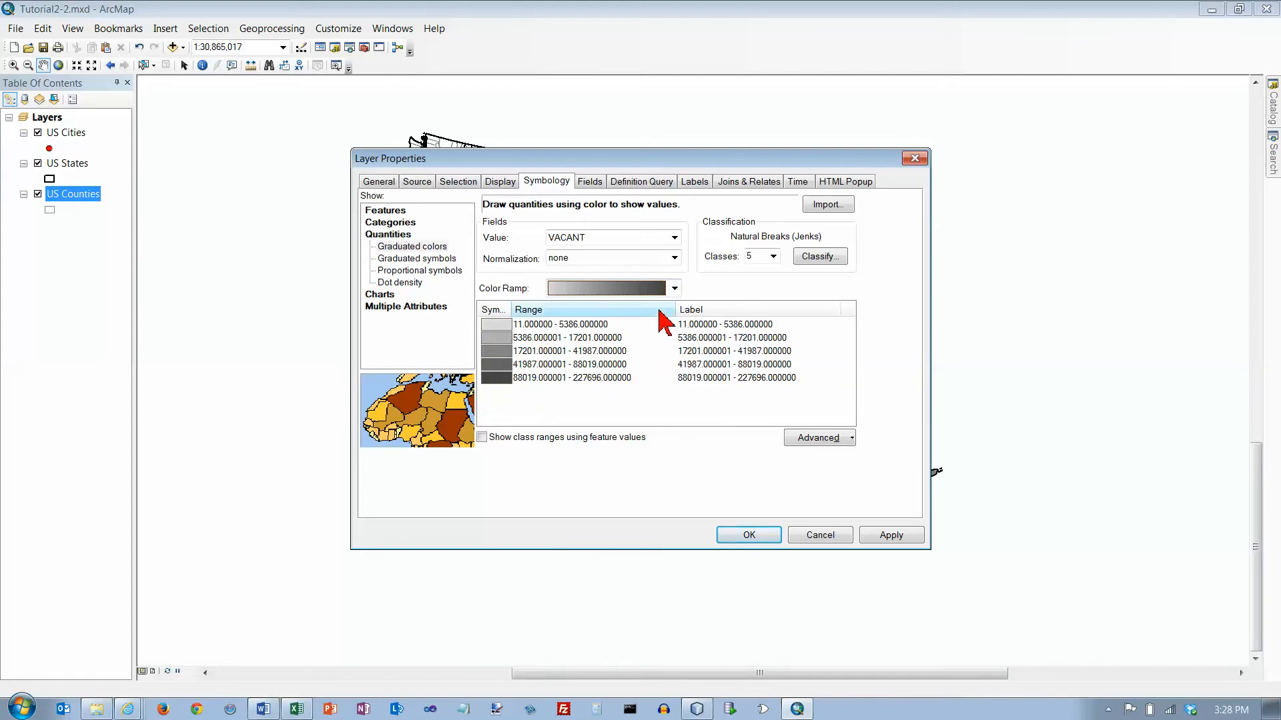
Step: Set the color ramp for the county classes to the white-to-black gradient
left_click(674, 288)
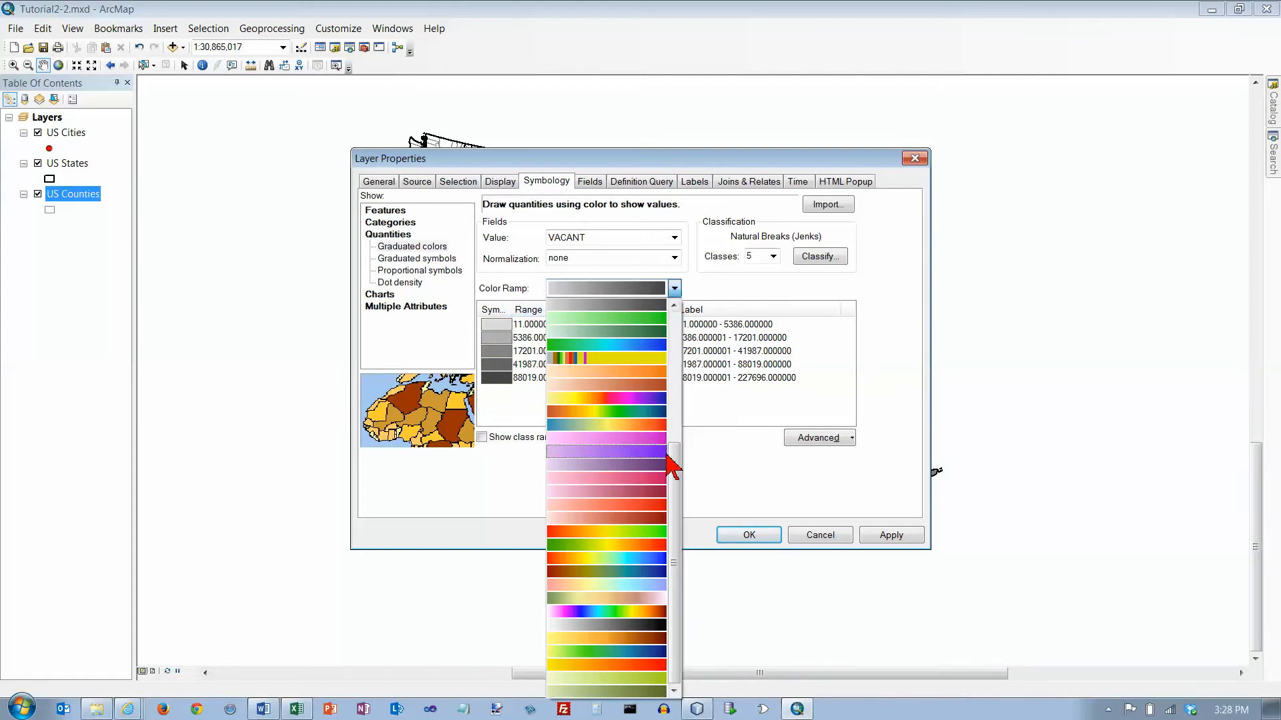
left_click_drag(677, 466, 682, 337)
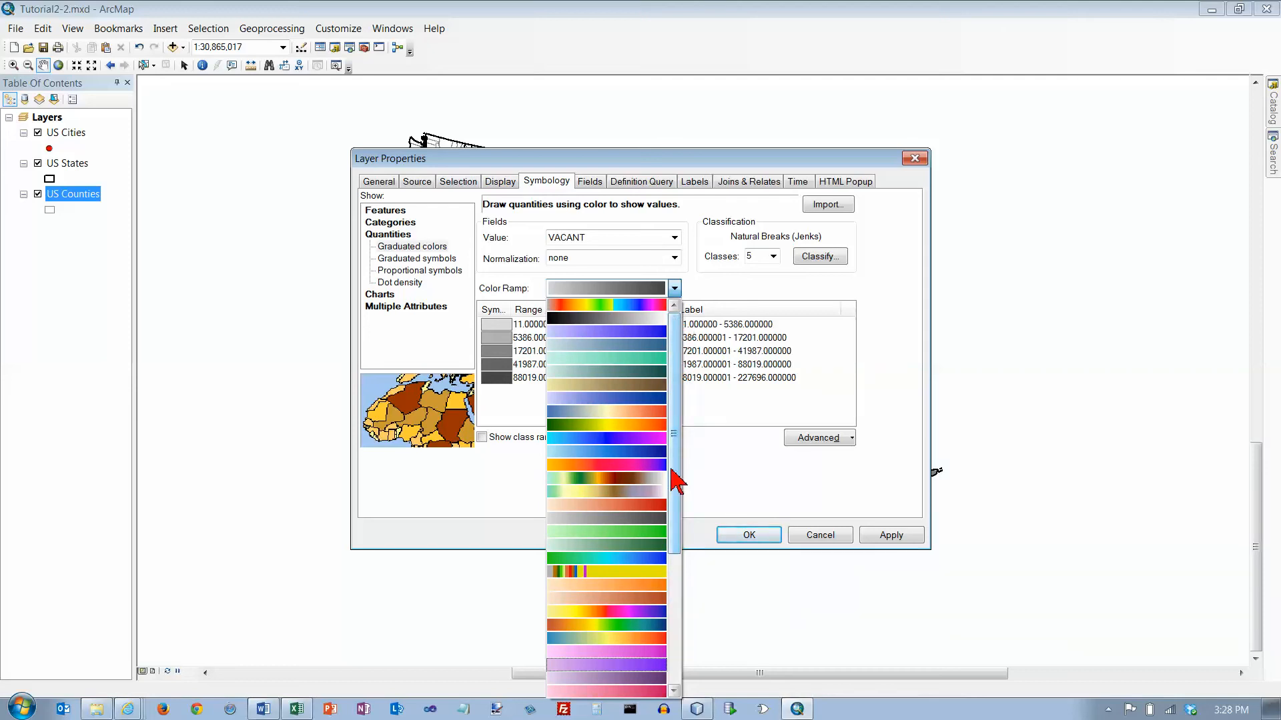
left_click_drag(678, 507, 679, 663)
left_click(655, 625)
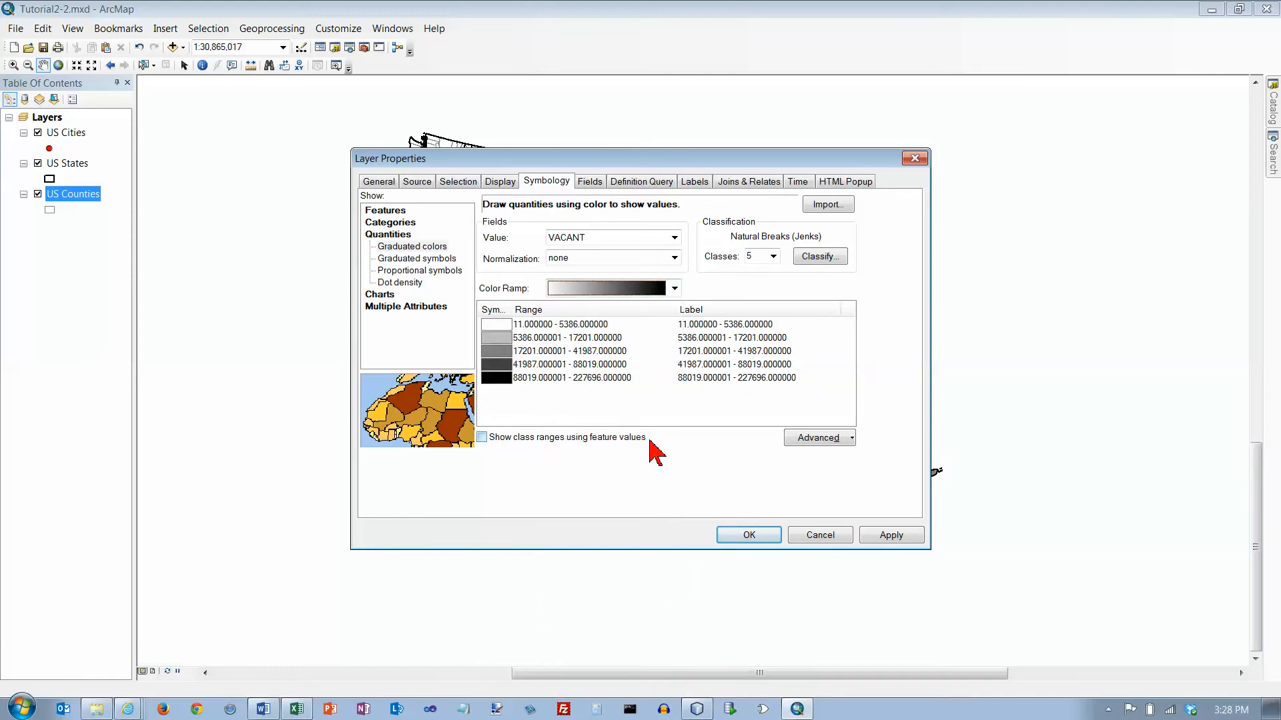
Step: Change the classification method for the VACANT values to Quantile
left_click(825, 259)
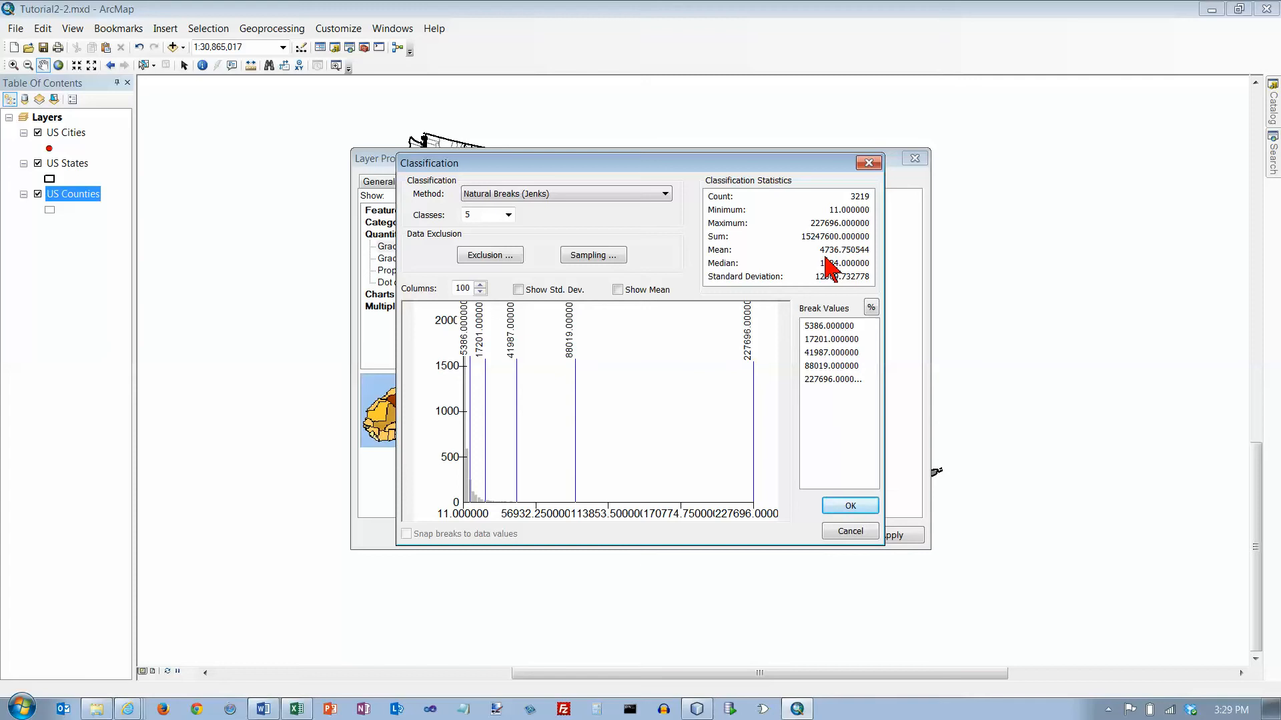
left_click(665, 194)
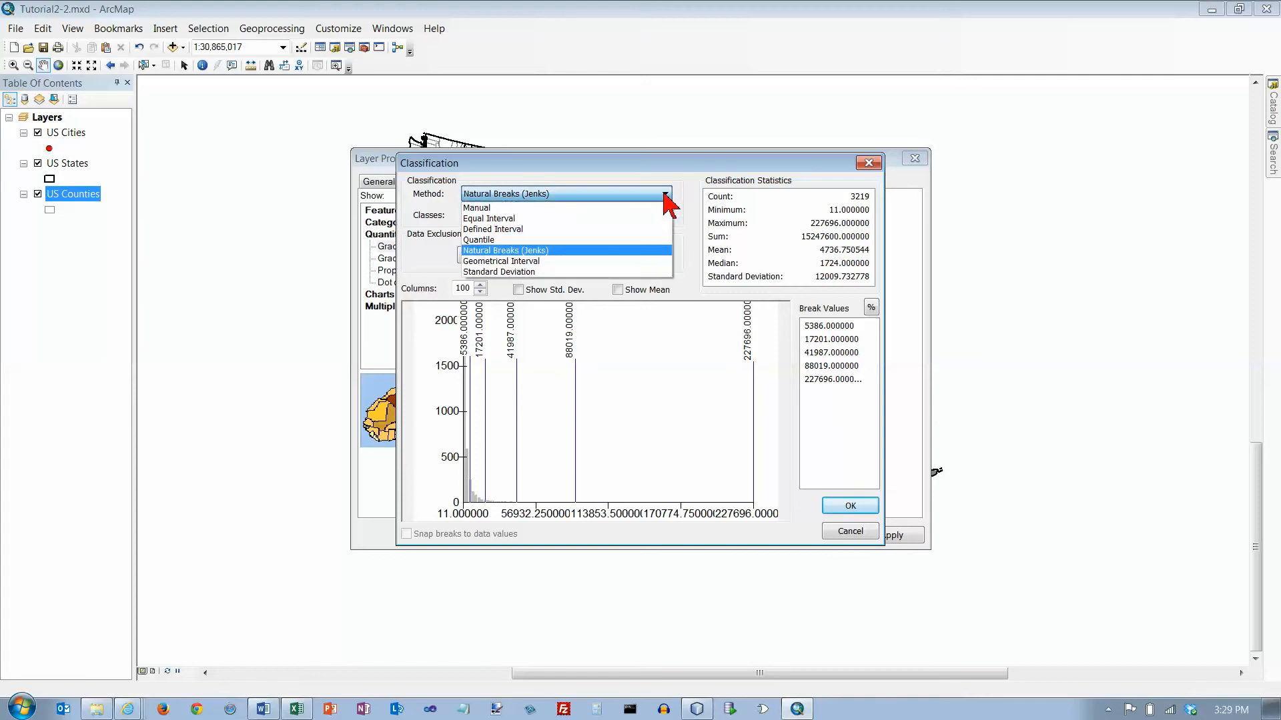
left_click(526, 240)
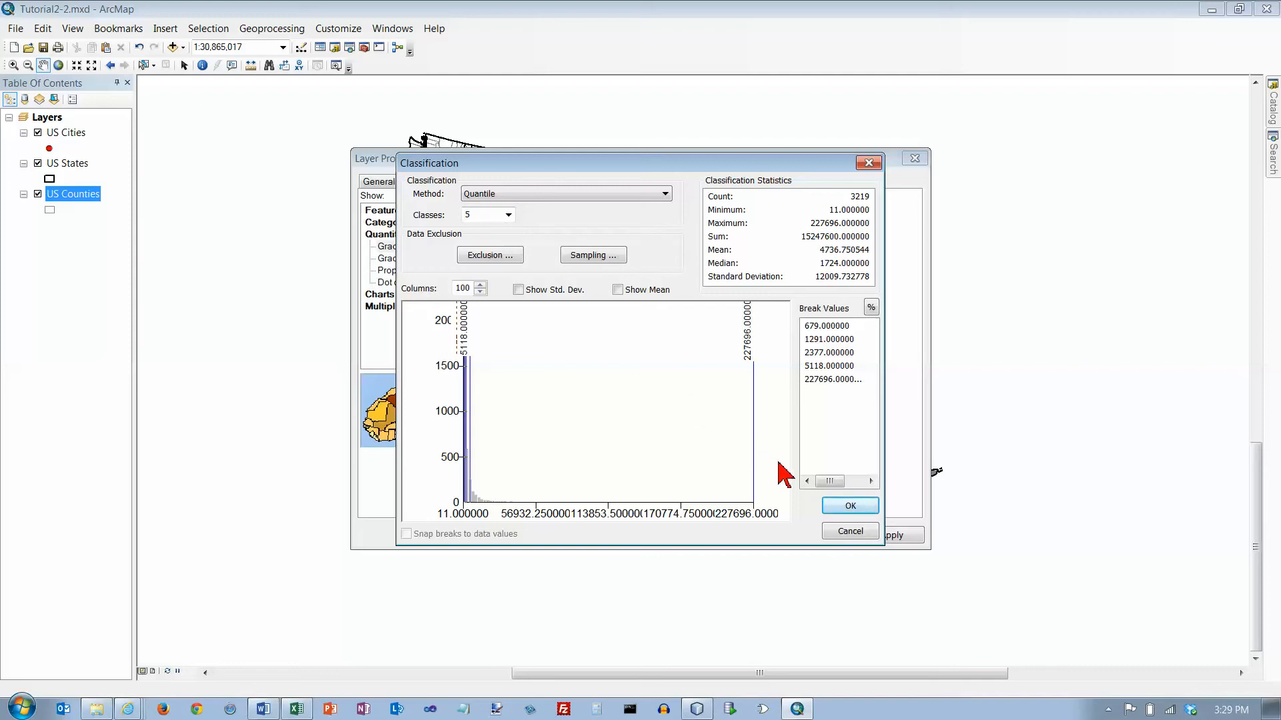
left_click(850, 508)
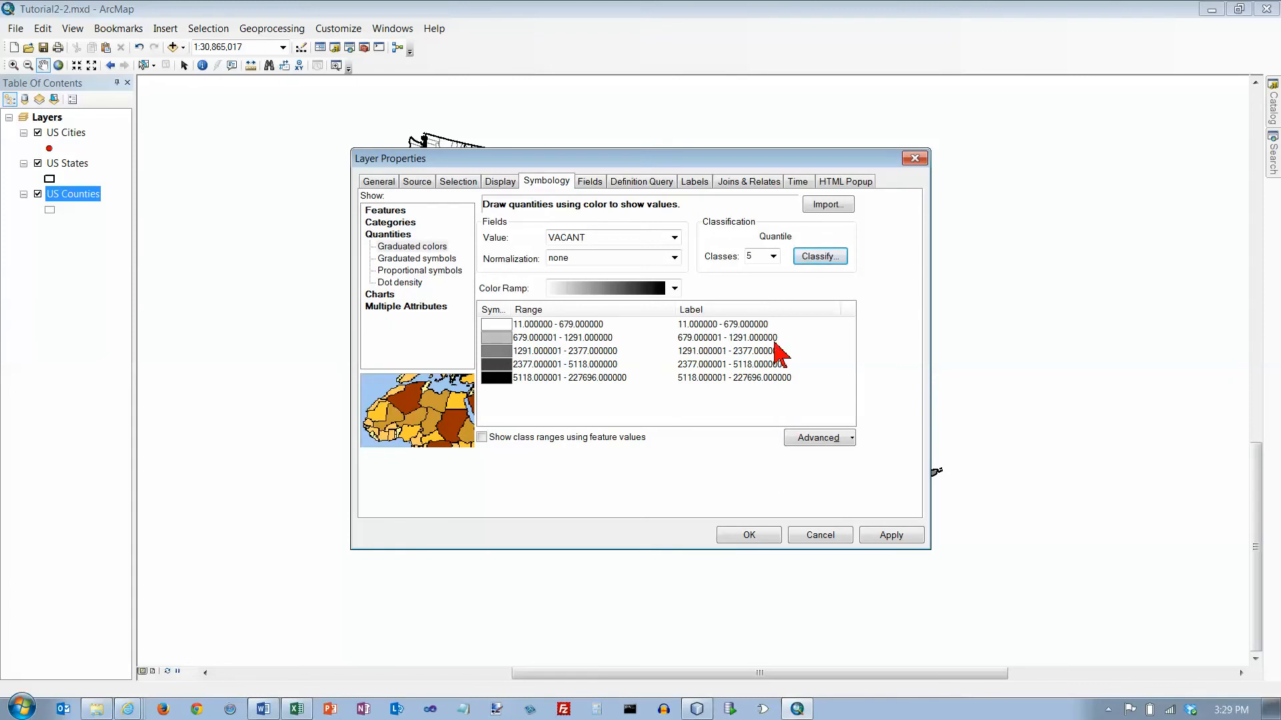
Step: Format the class labels to show thousands separators and apply the symbology to the US Counties layer
left_click(697, 184)
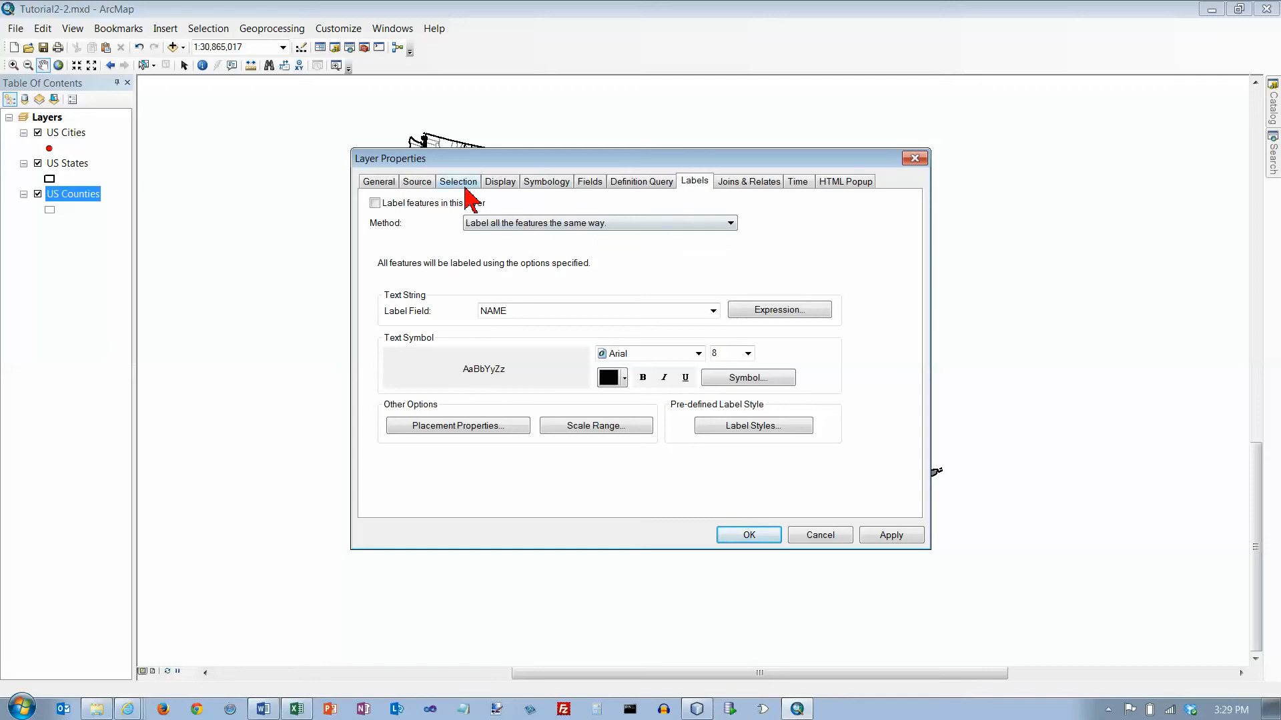
left_click(537, 186)
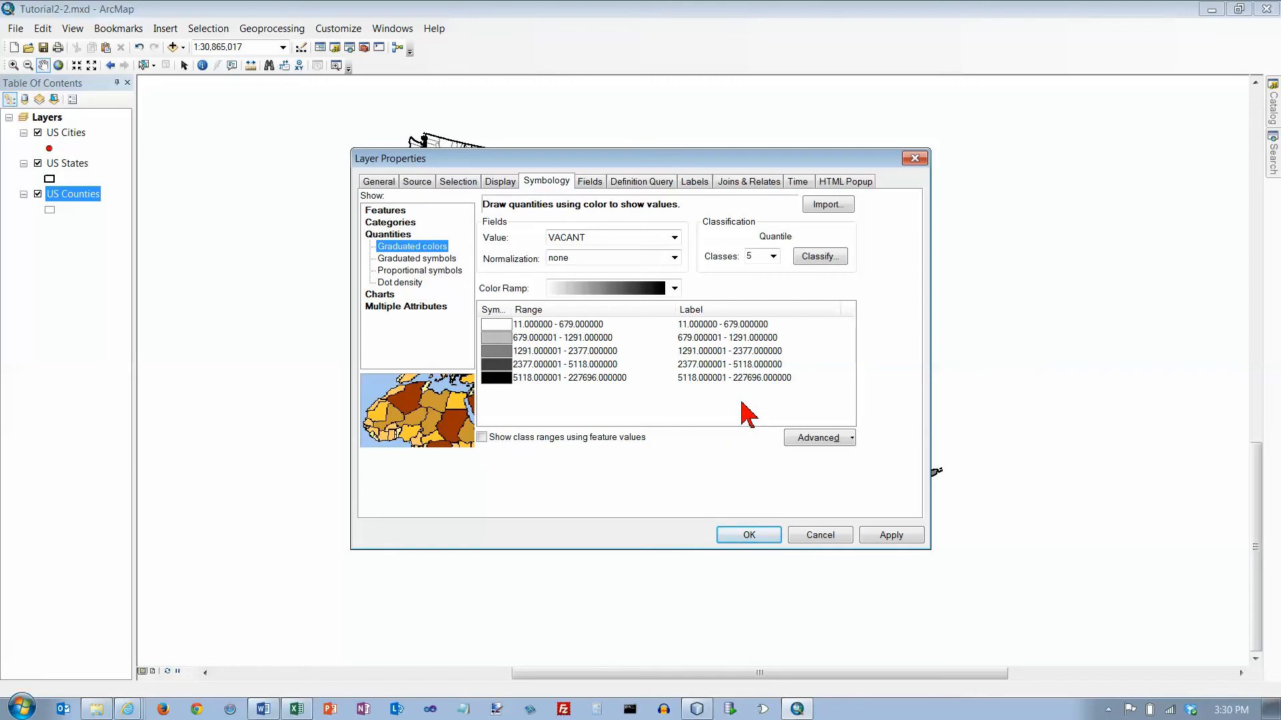
right_click(699, 312)
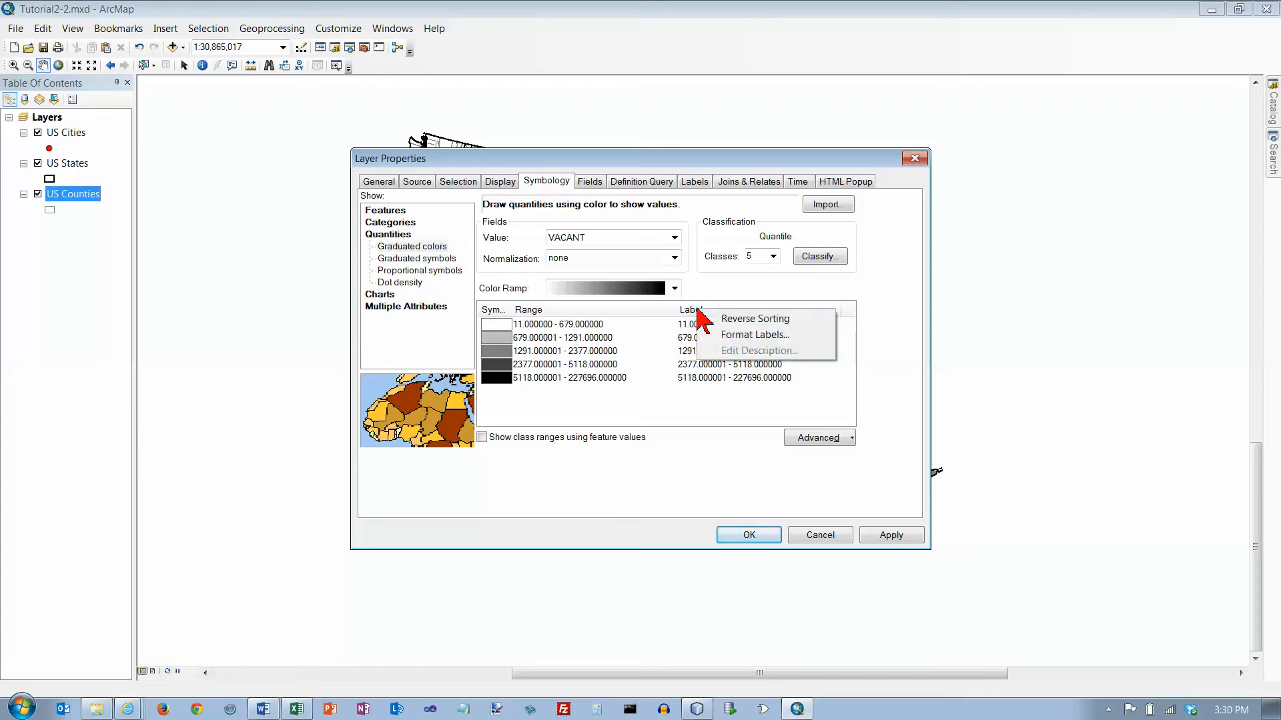
left_click(737, 335)
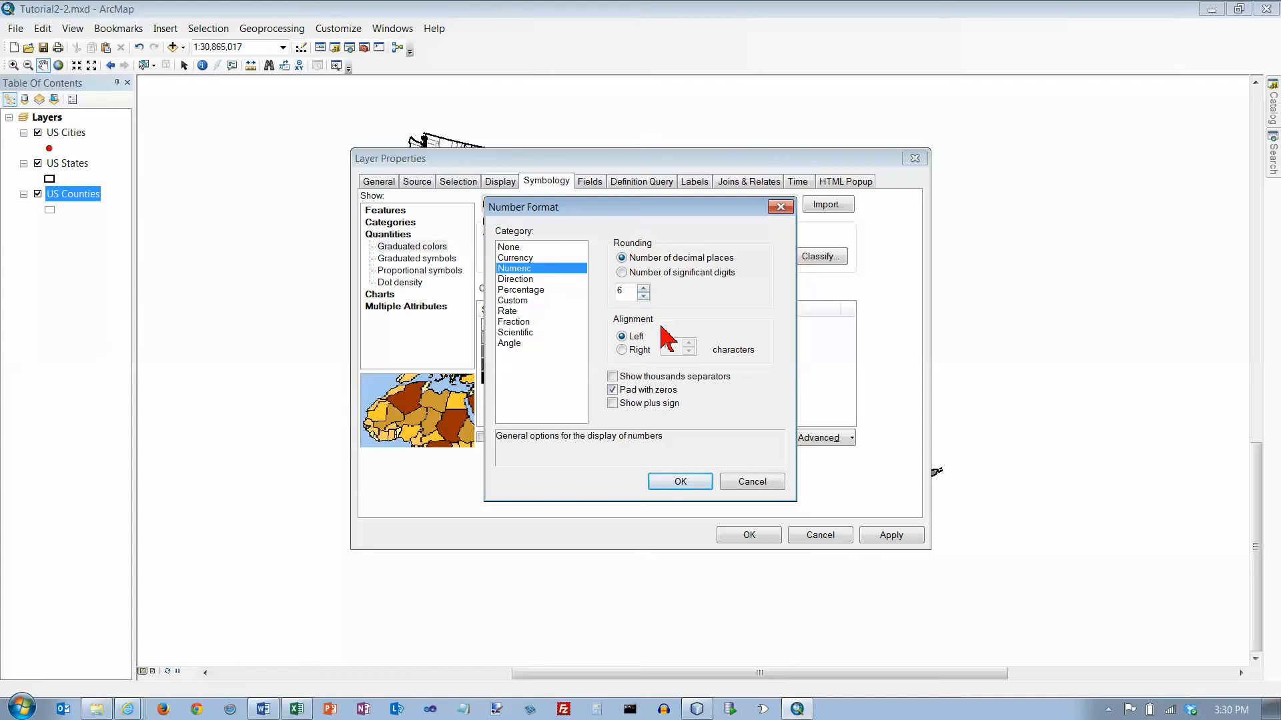
left_click(612, 377)
left_click(694, 484)
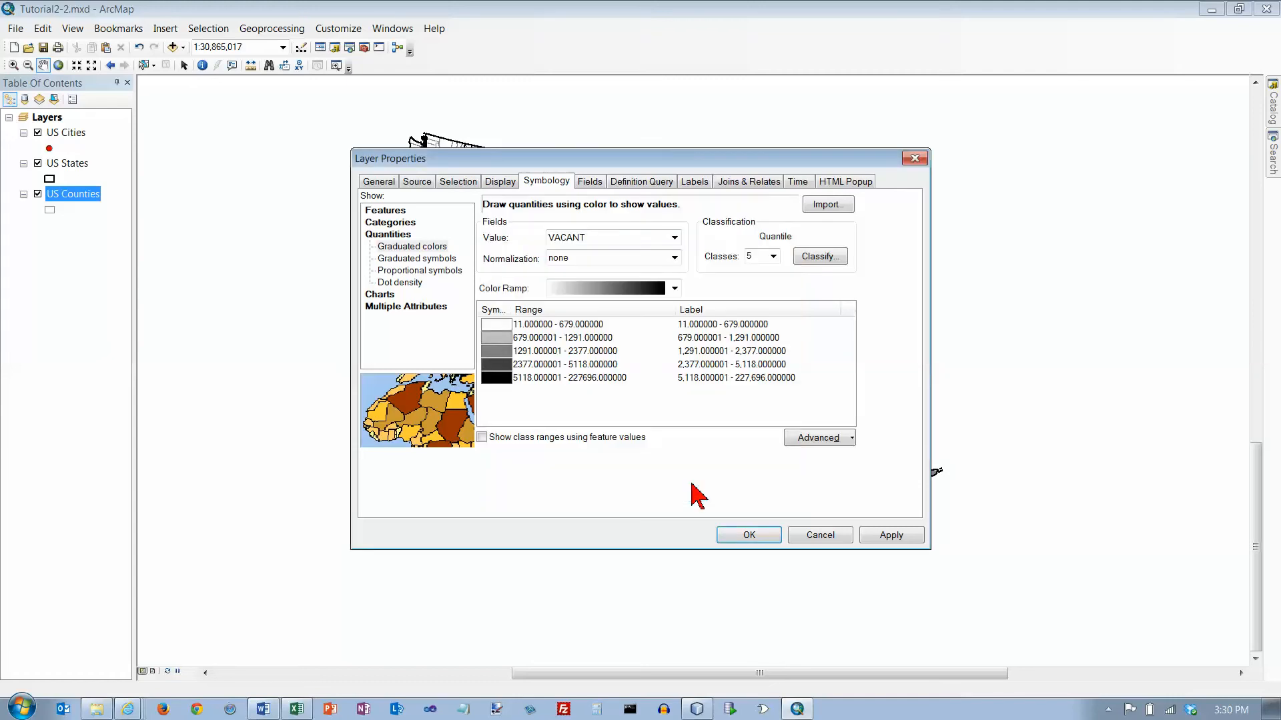
left_click(750, 536)
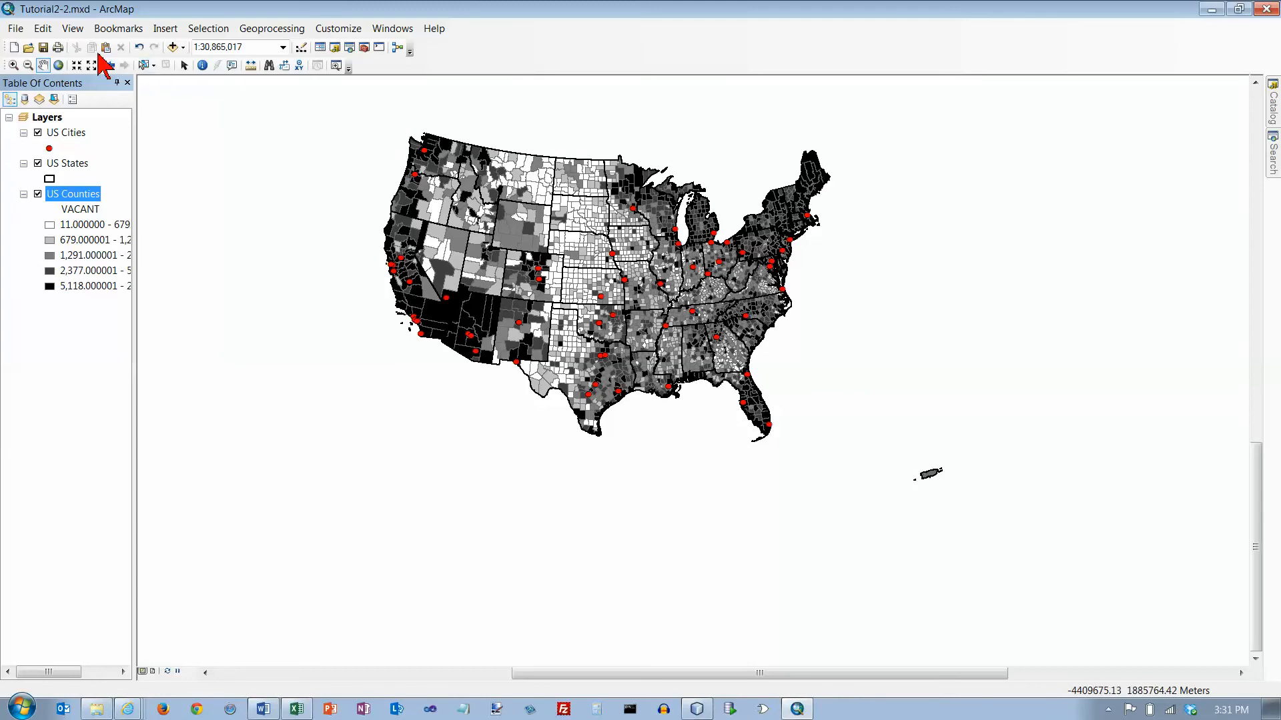
Step: Format the US Counties class labels with 0 decimal places and apply the layer properties
left_click(14, 64)
left_click_drag(369, 111, 854, 456)
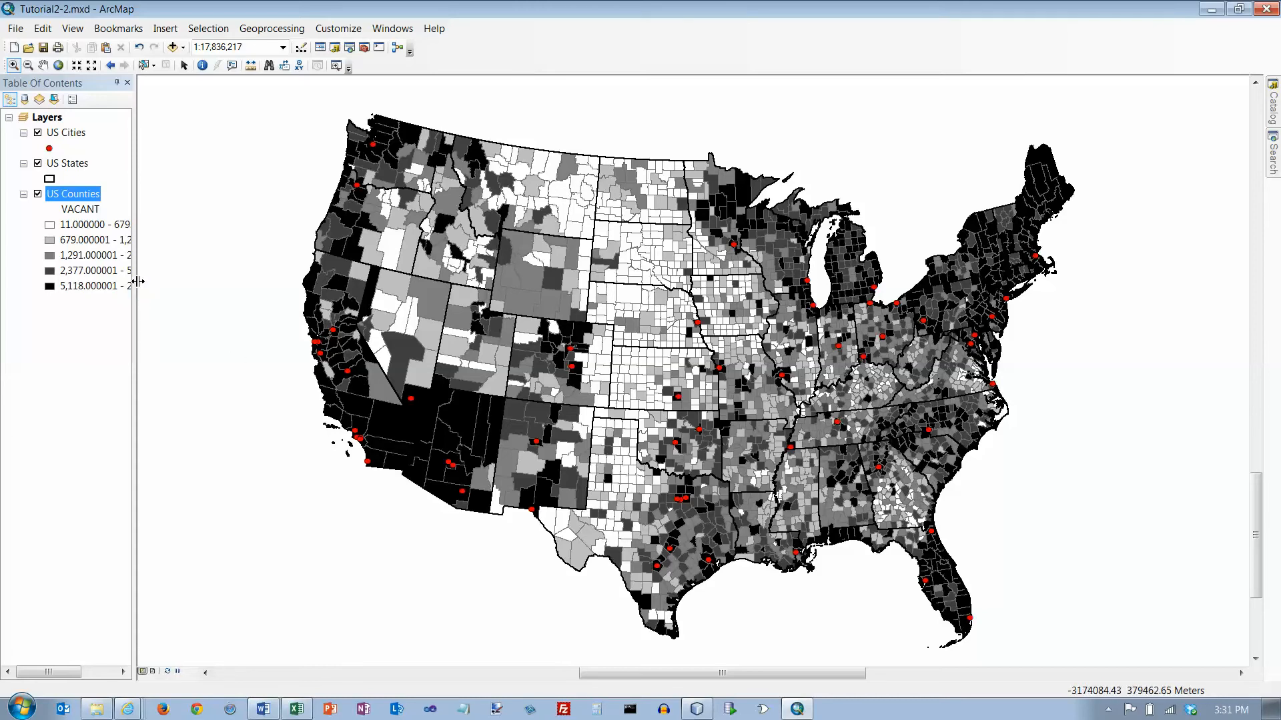
right_click(88, 201)
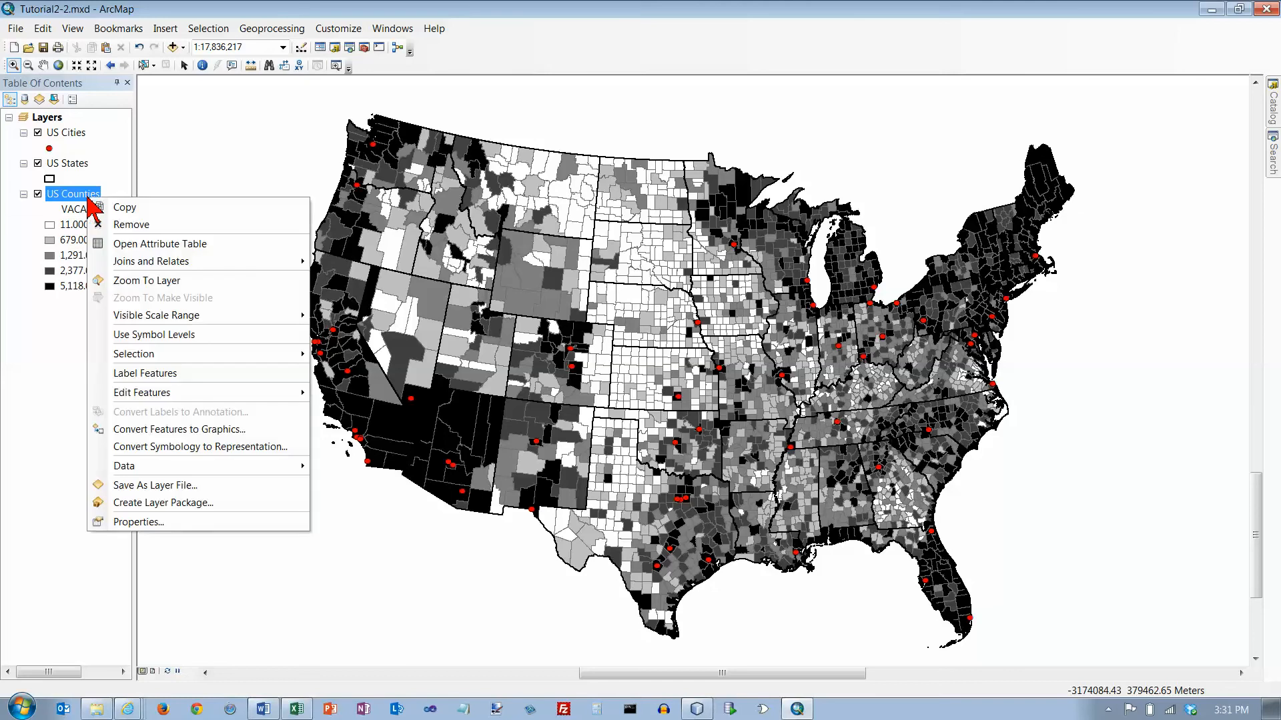
left_click(185, 526)
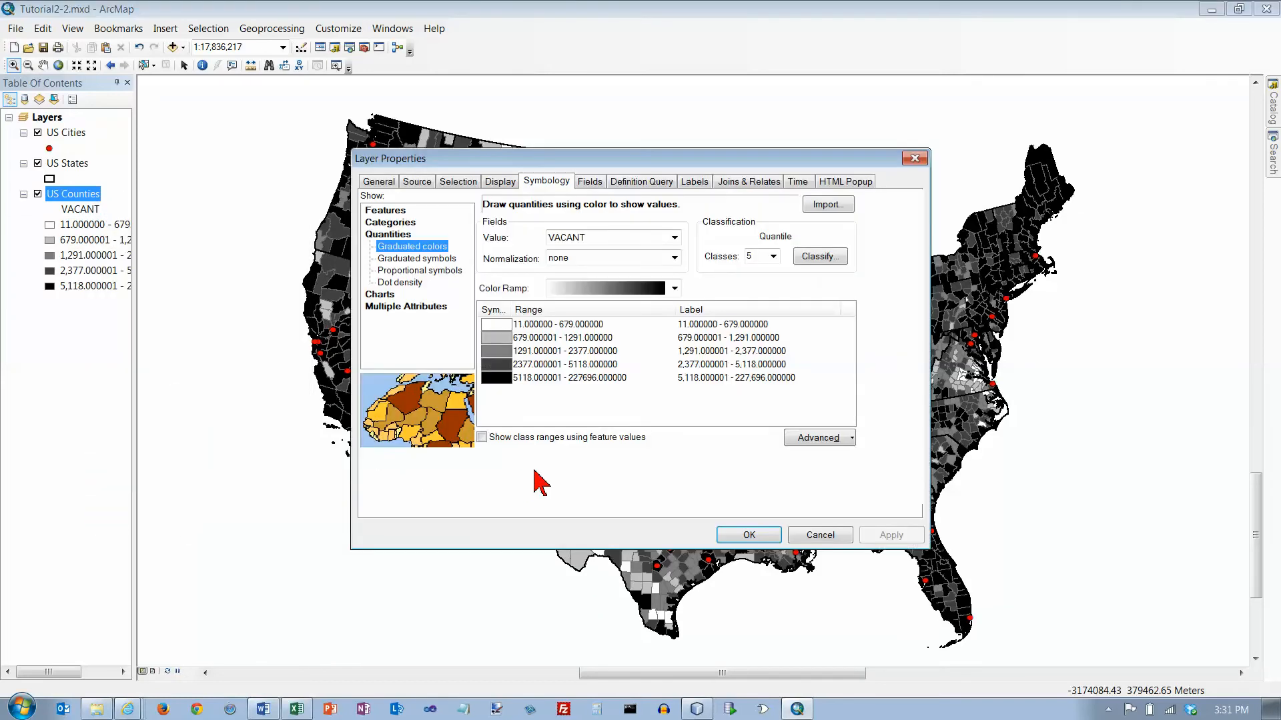
right_click(739, 310)
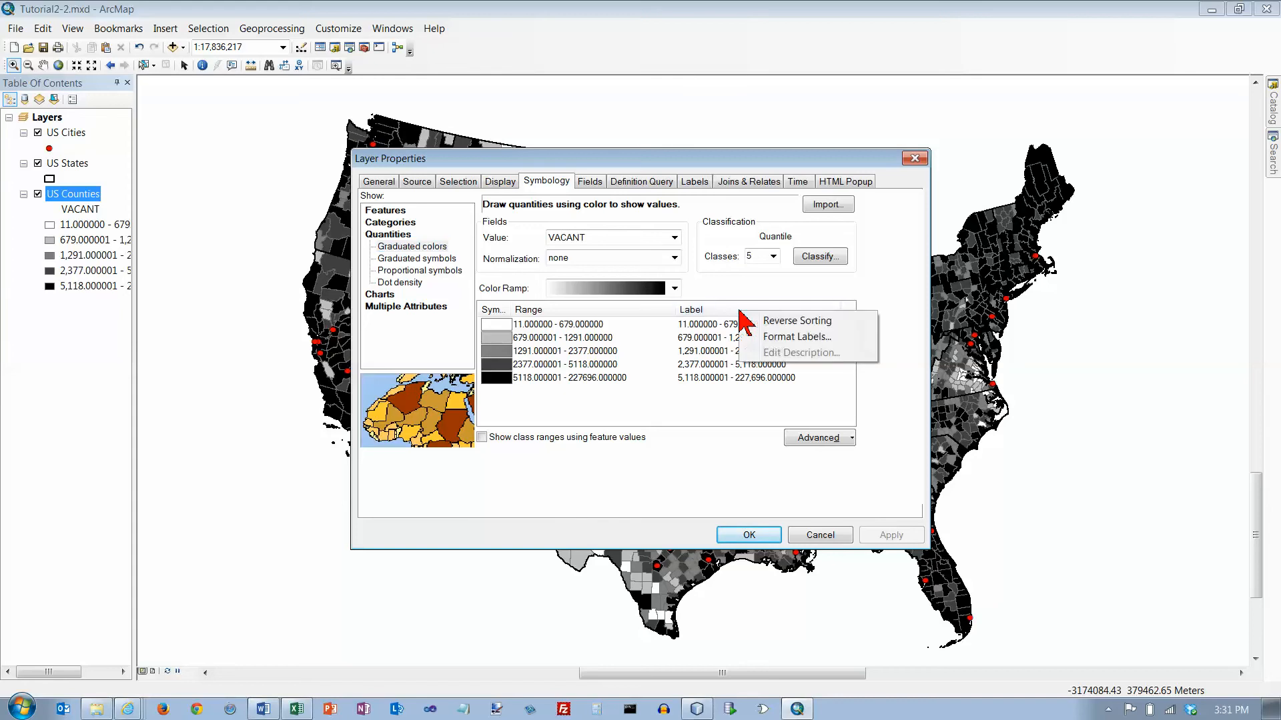
left_click(777, 340)
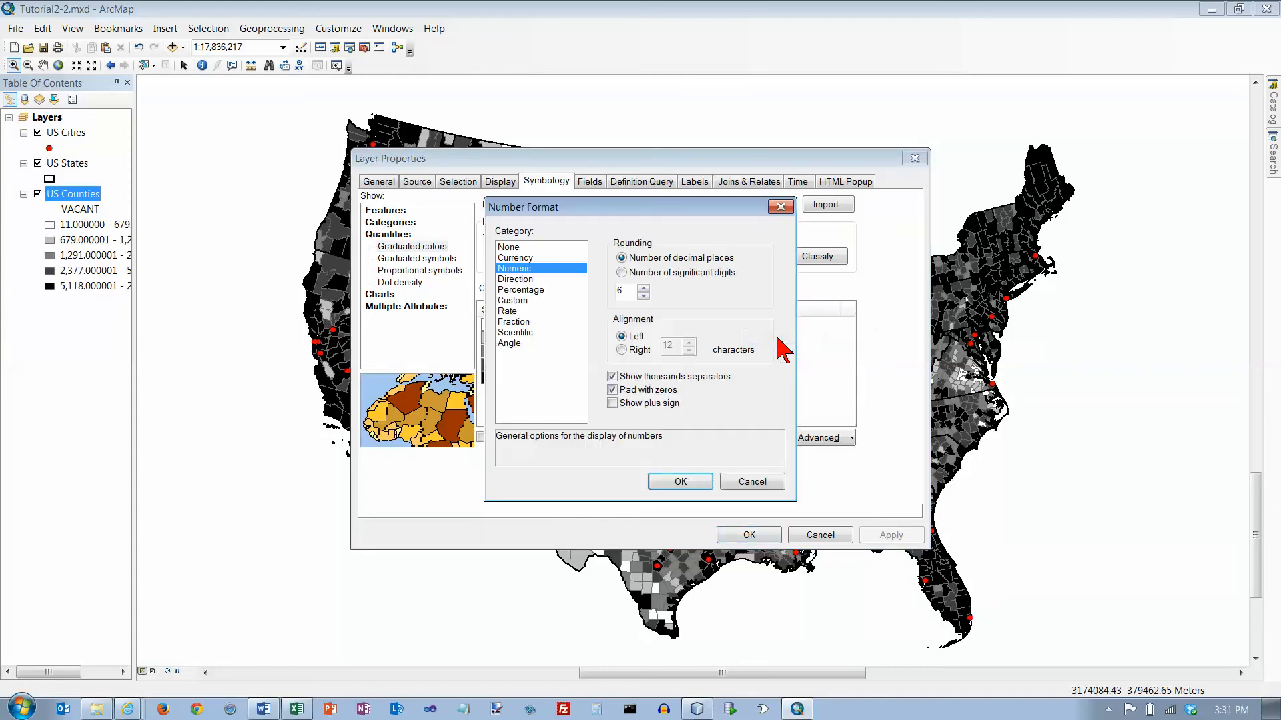
left_click(643, 296)
left_click(680, 482)
left_click(734, 535)
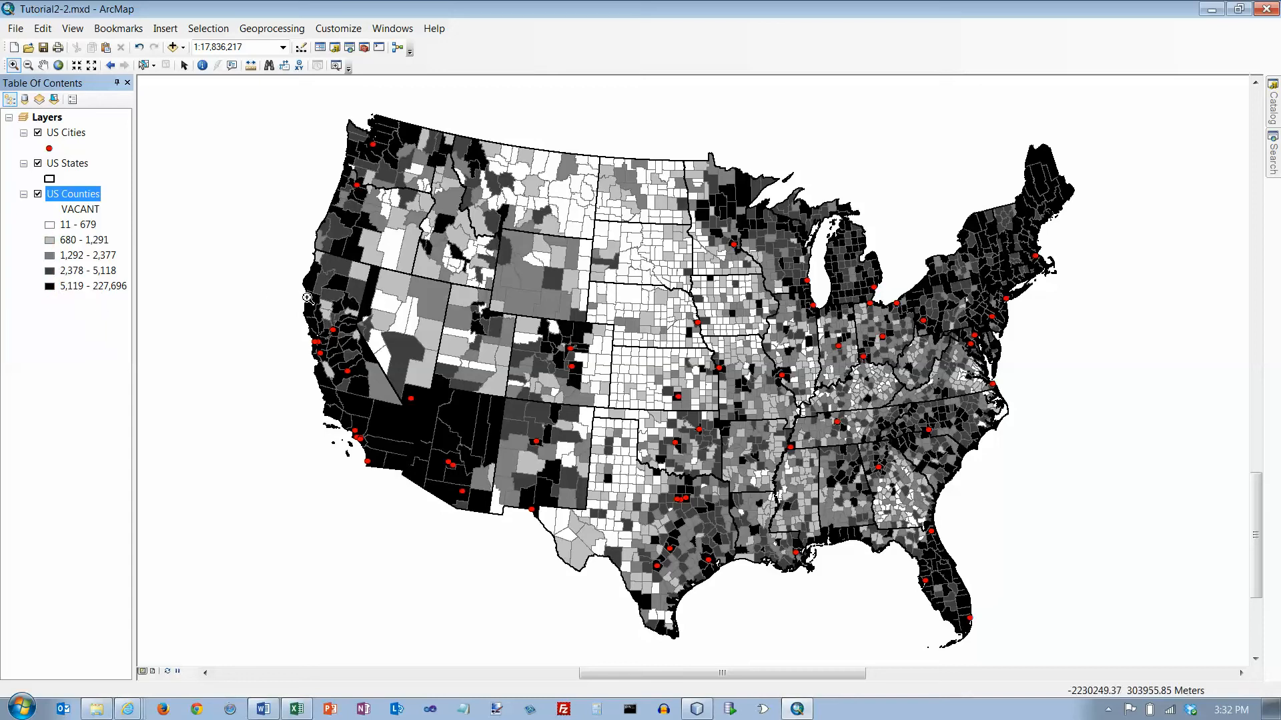
Step: Symbolize the US Cities layer with graduated symbols based on the POP2007 field
right_click(67, 135)
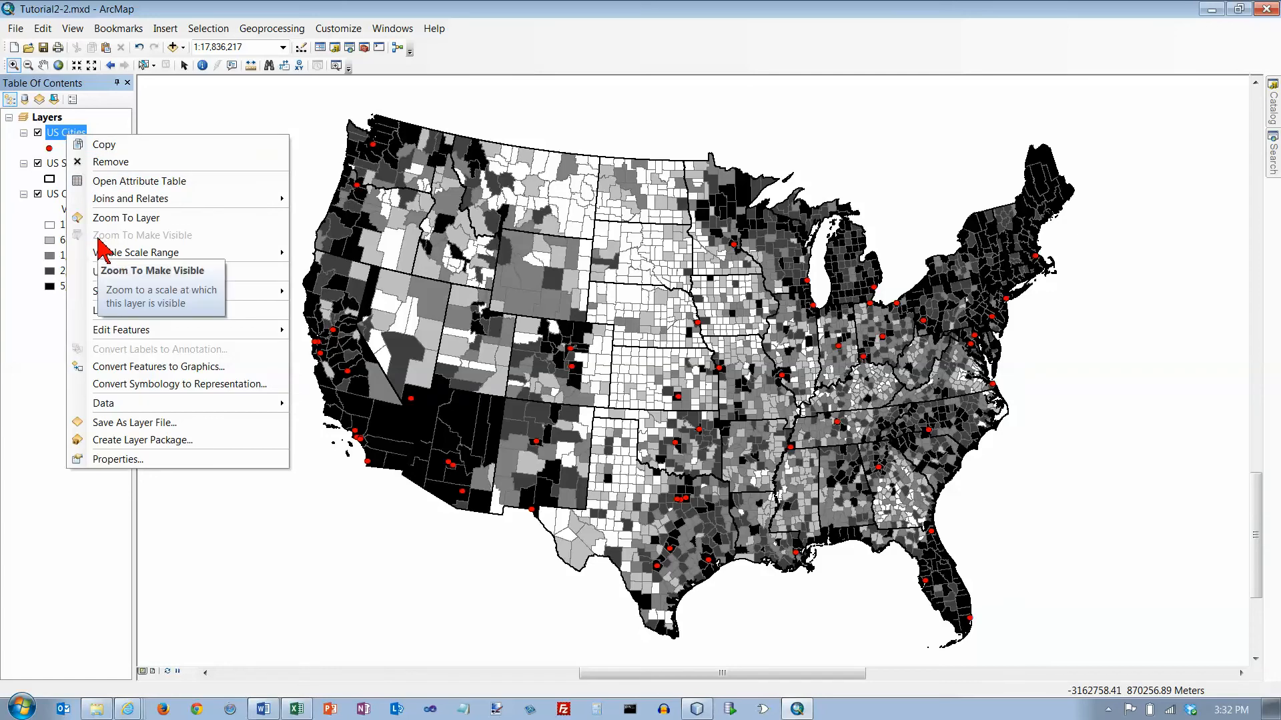
left_click(131, 460)
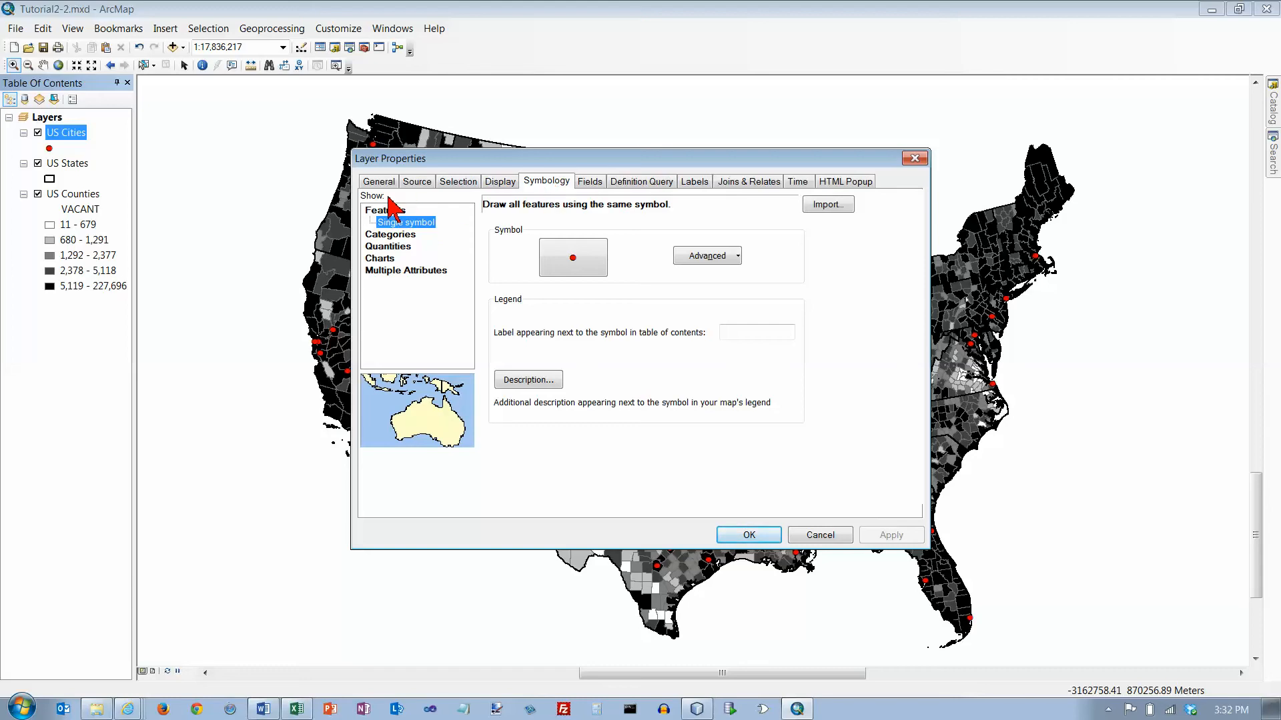
left_click(392, 234)
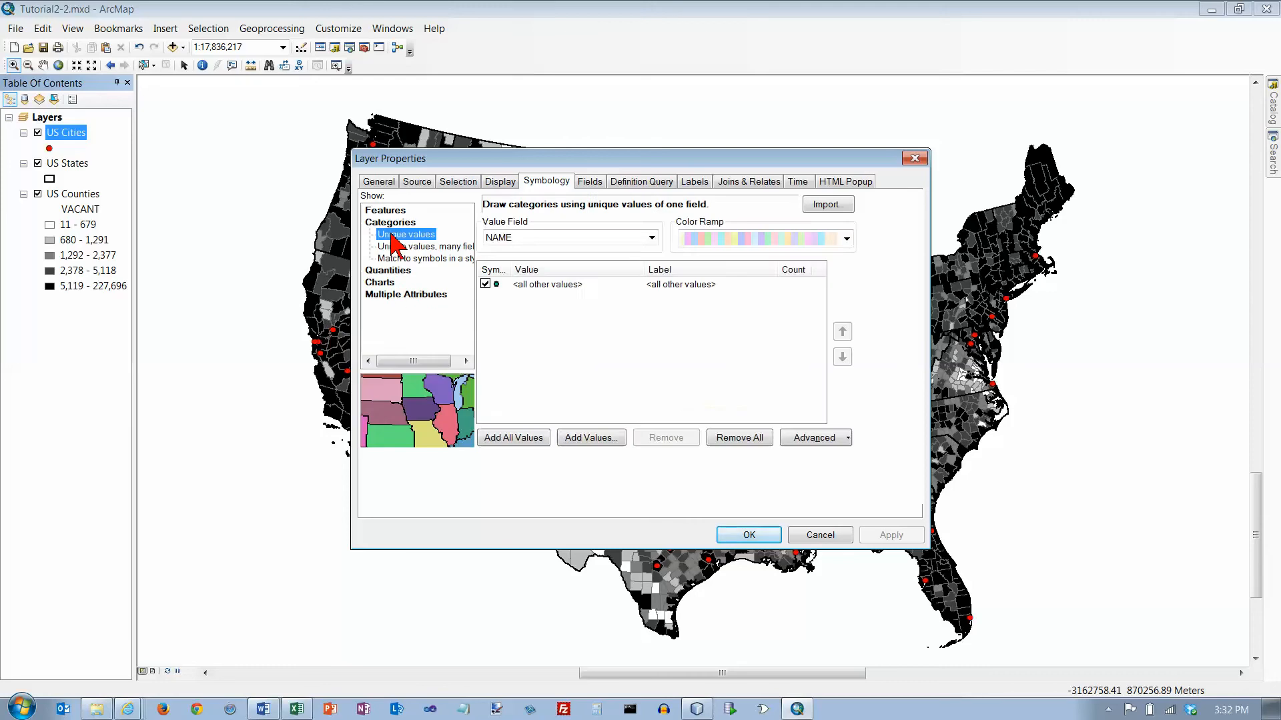
left_click(393, 271)
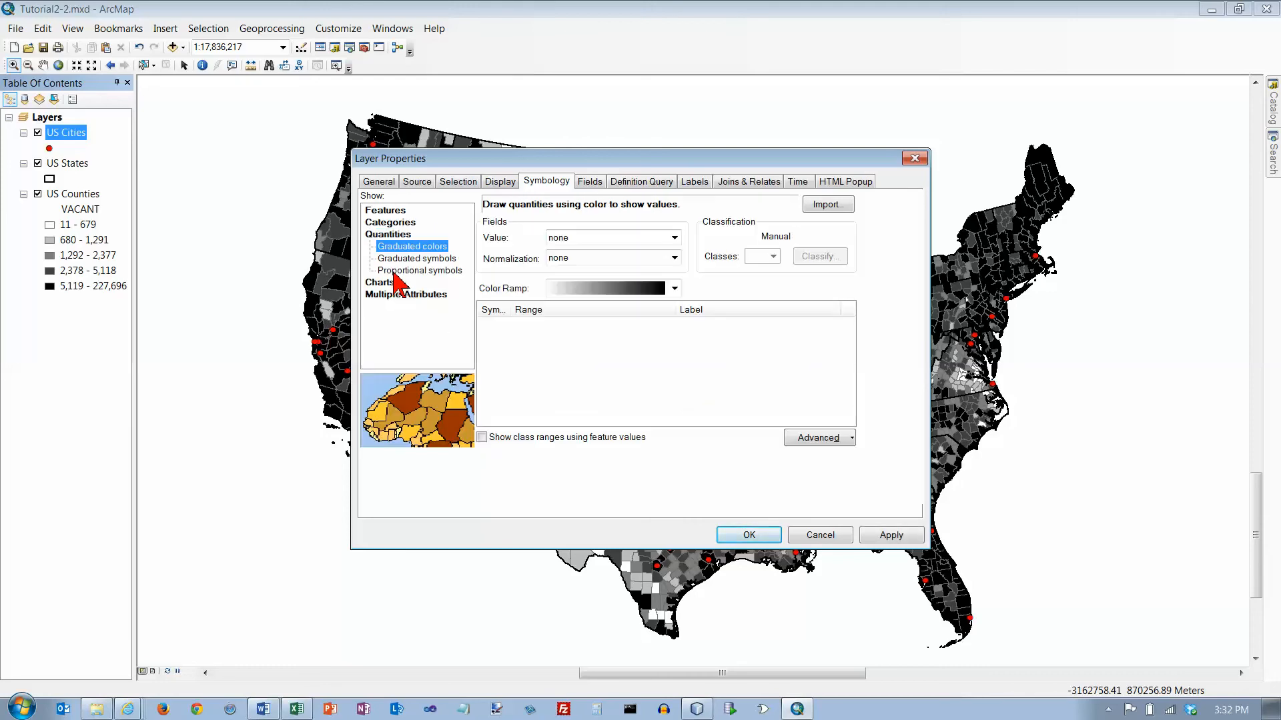
left_click(408, 260)
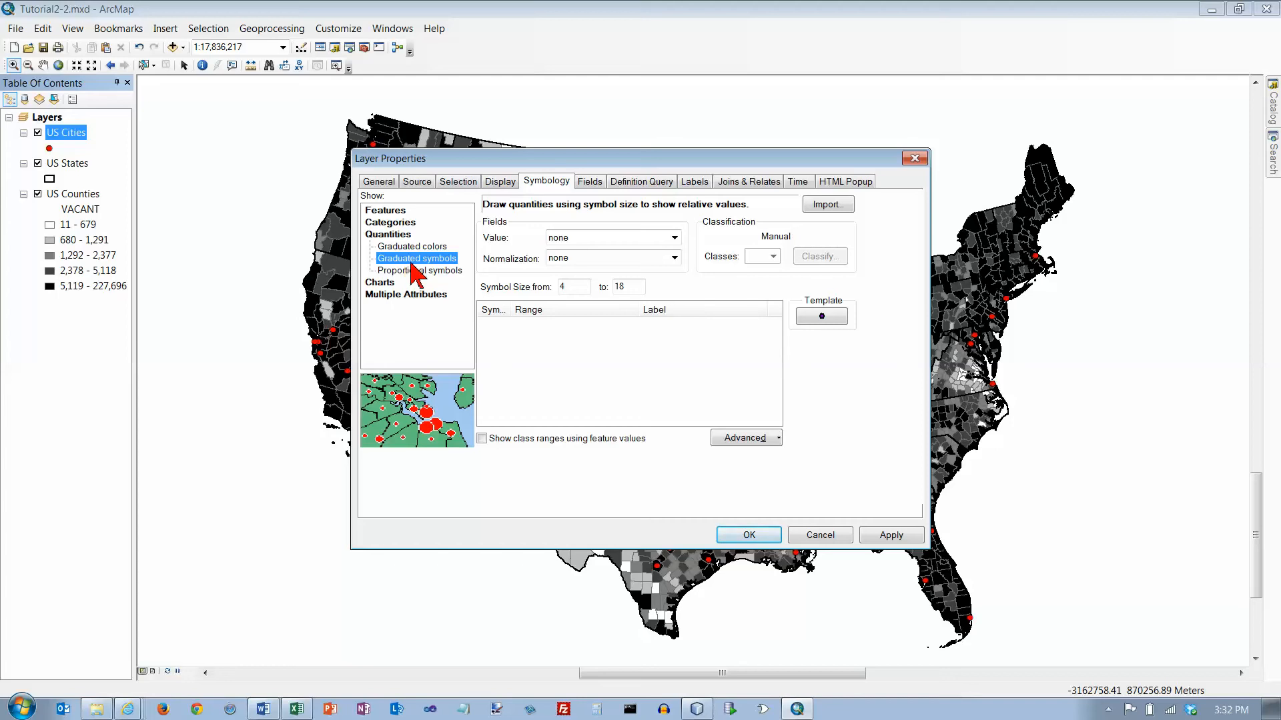
left_click(674, 237)
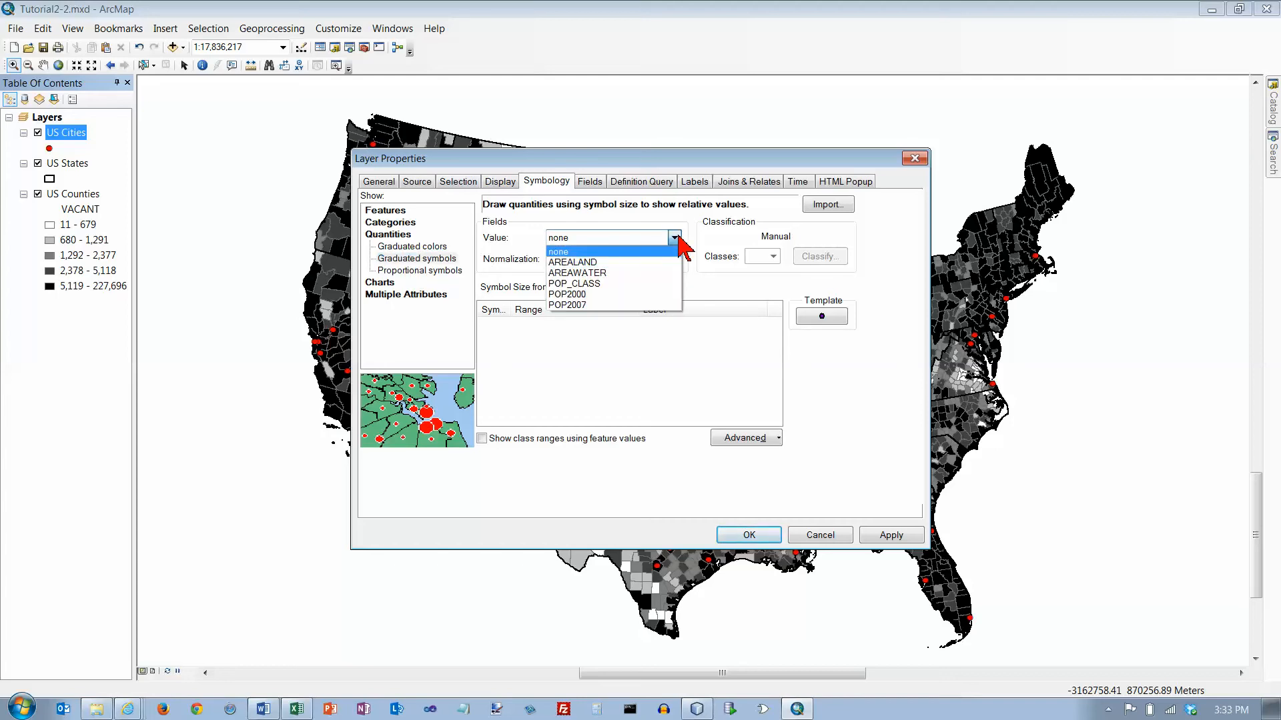
left_click(575, 305)
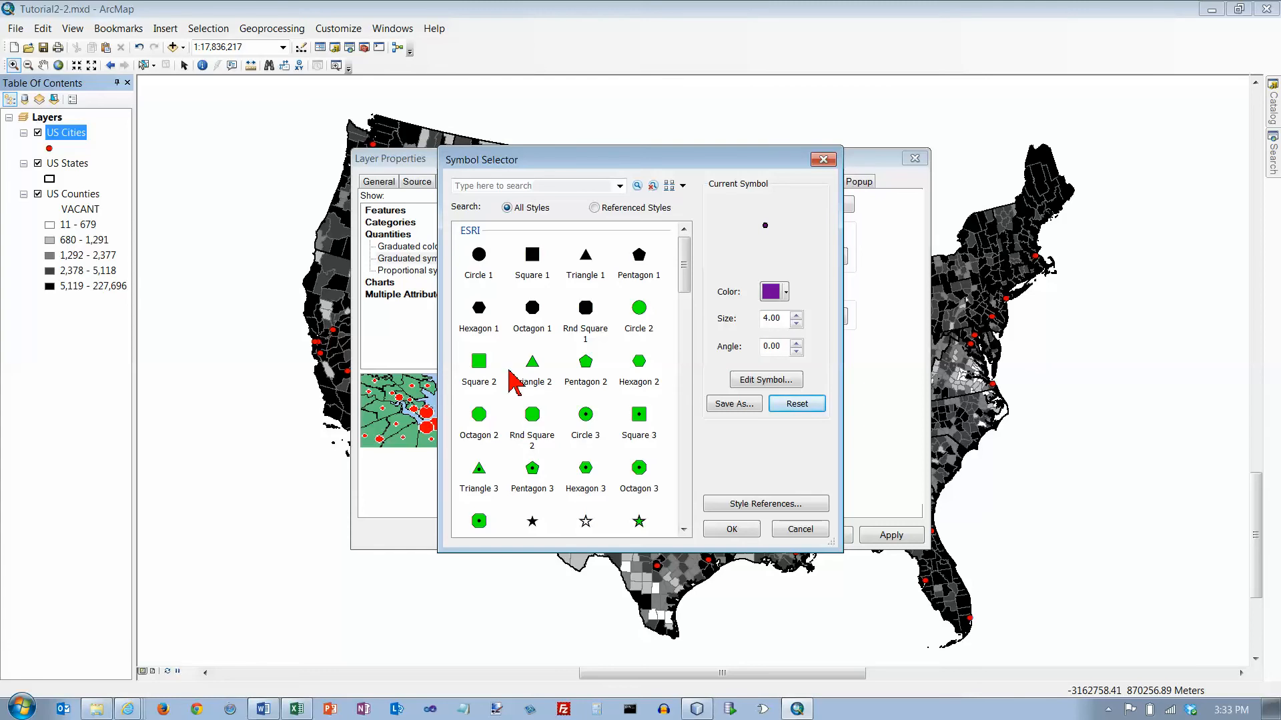
Step: Set the template marker for the graduated city symbols to Circle 2 in red
left_click(639, 308)
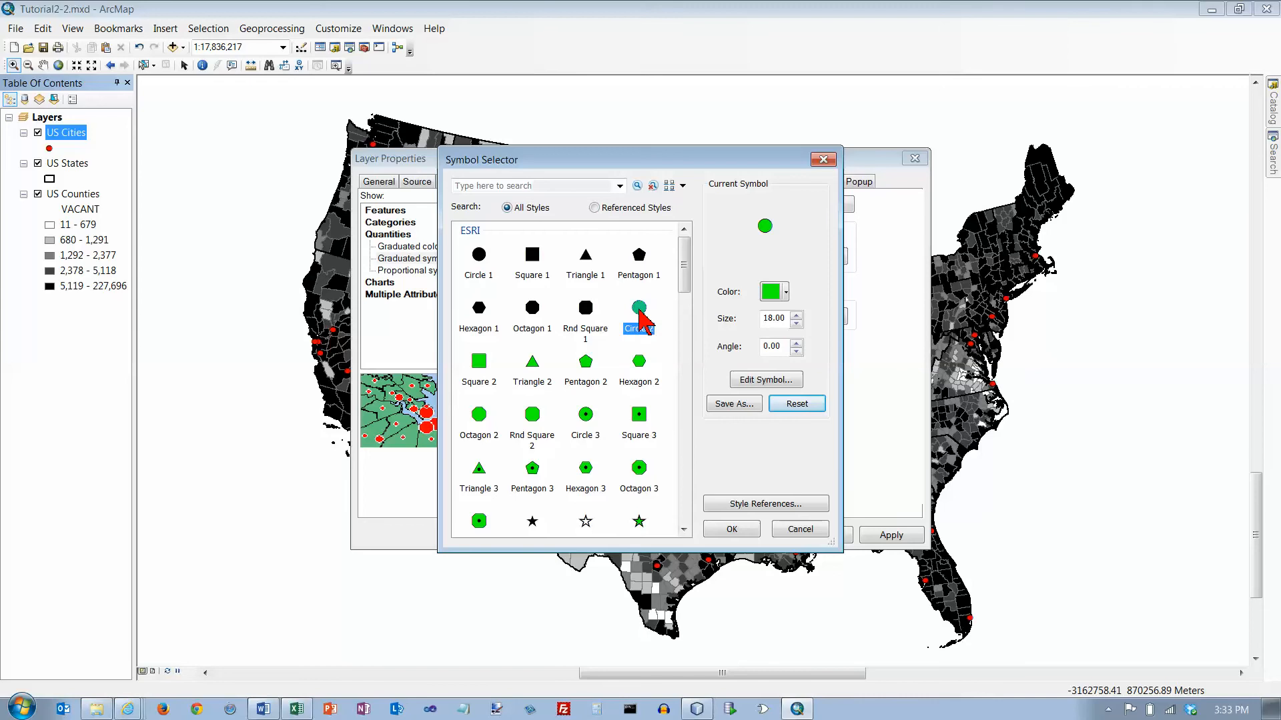
left_click(786, 293)
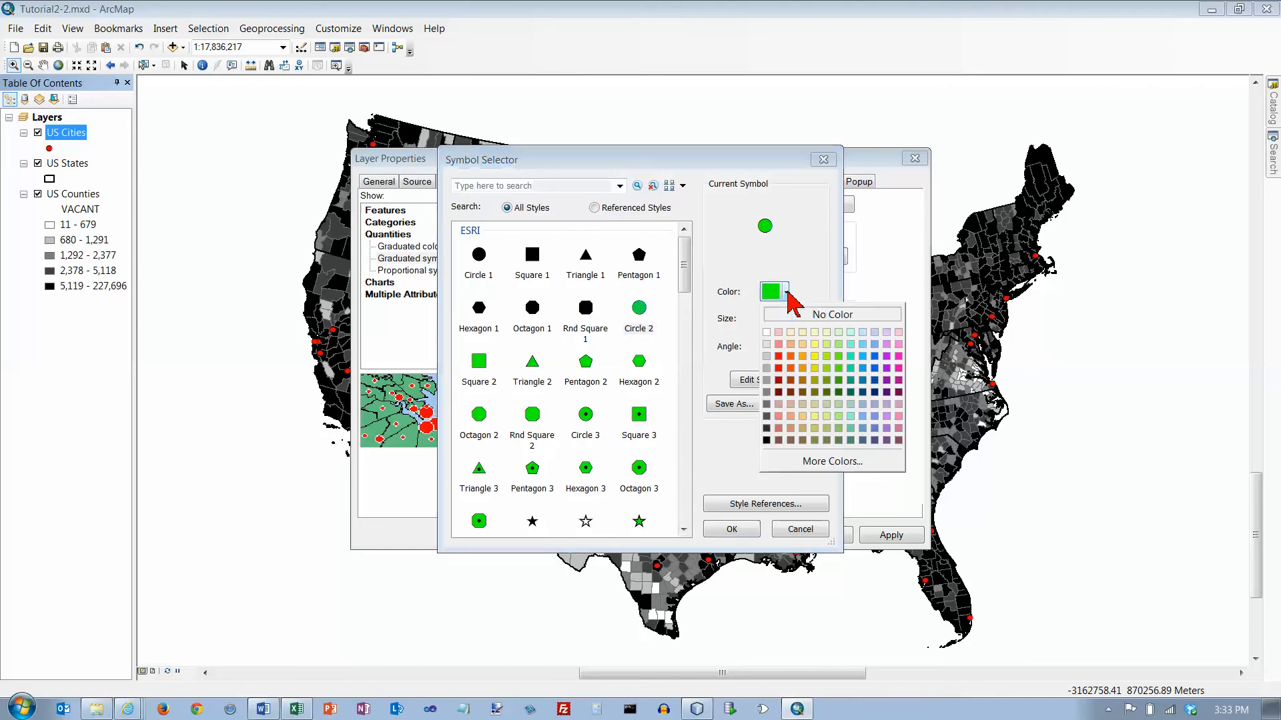
left_click(778, 356)
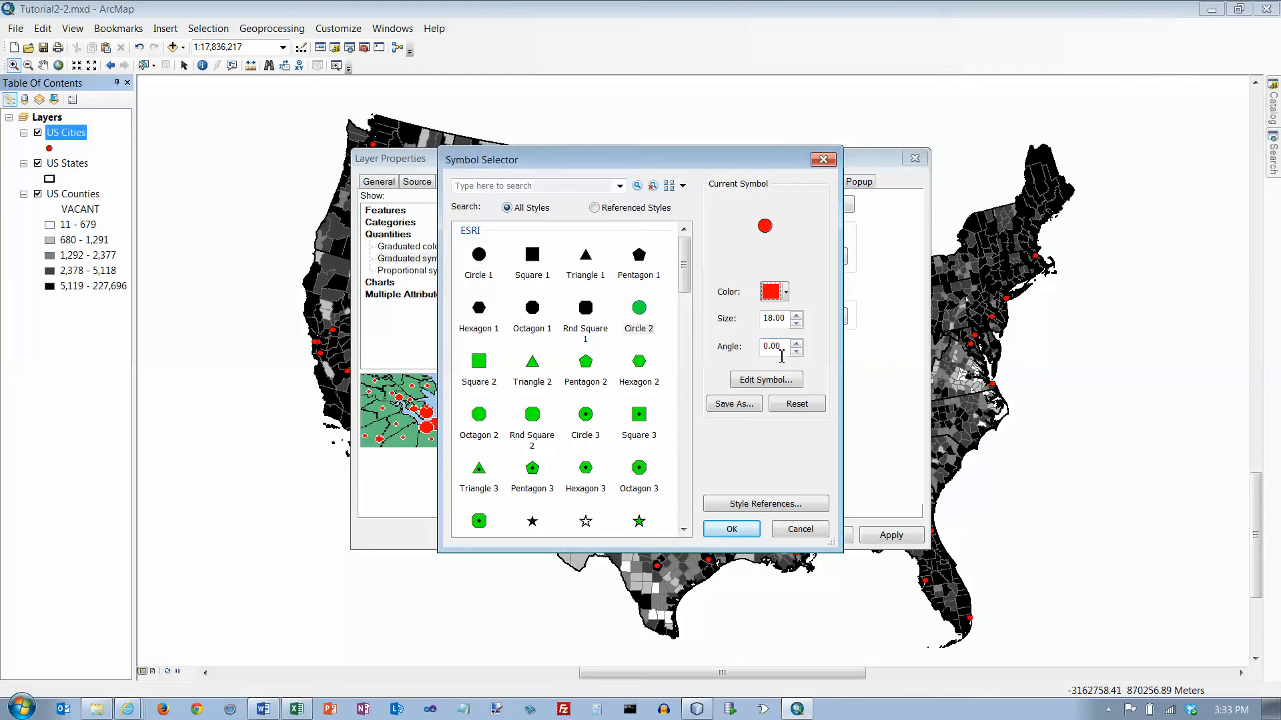
left_click(734, 529)
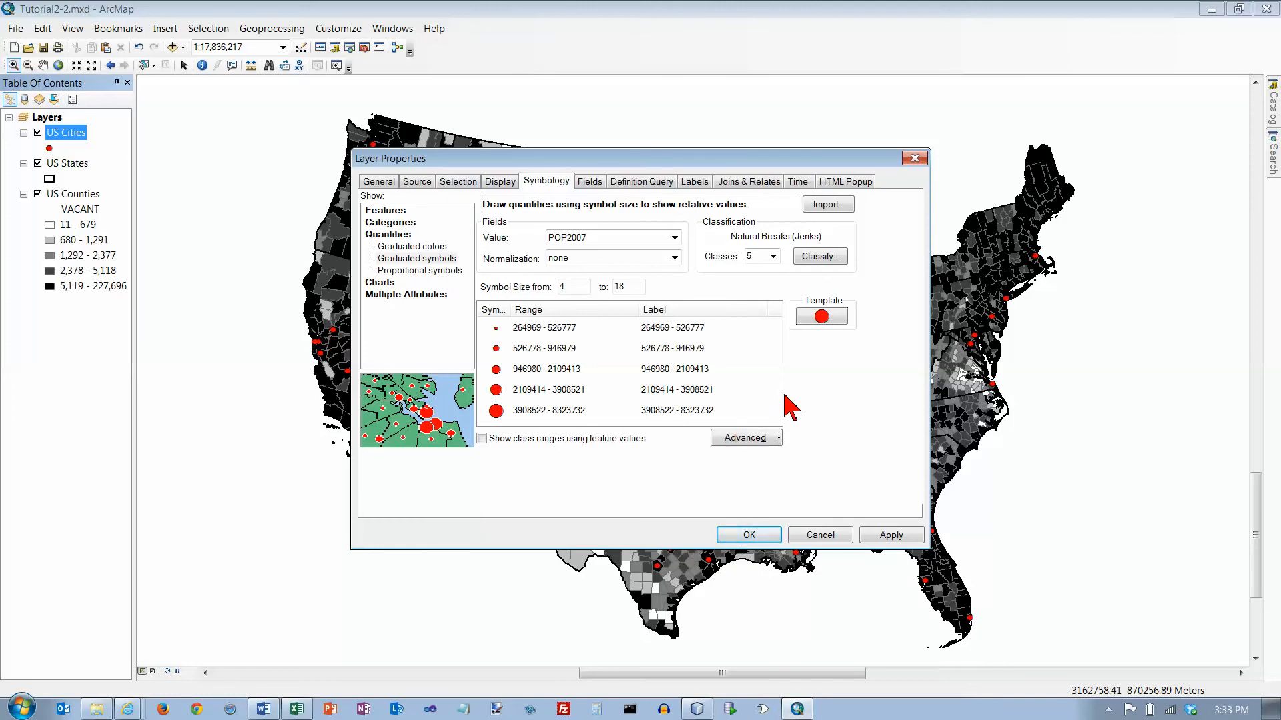
Step: Change the classification method for the cities' POP2007 values to Quantile
left_click(820, 259)
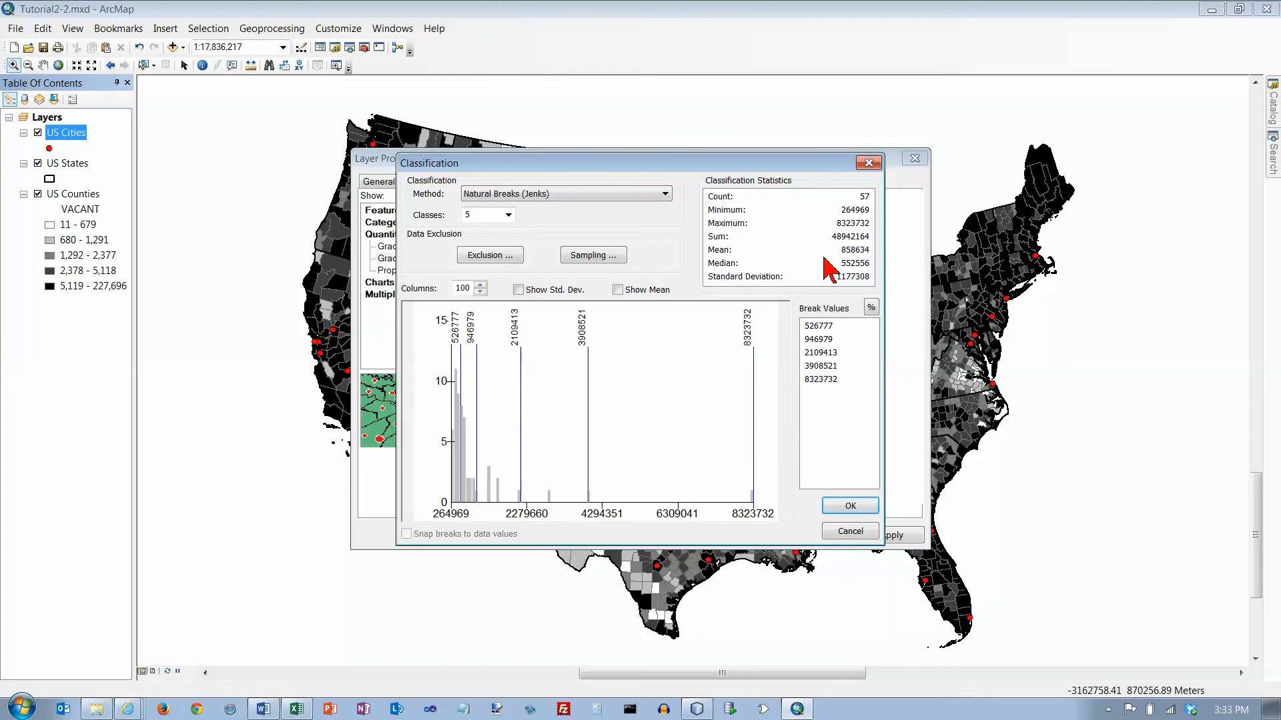
left_click(665, 195)
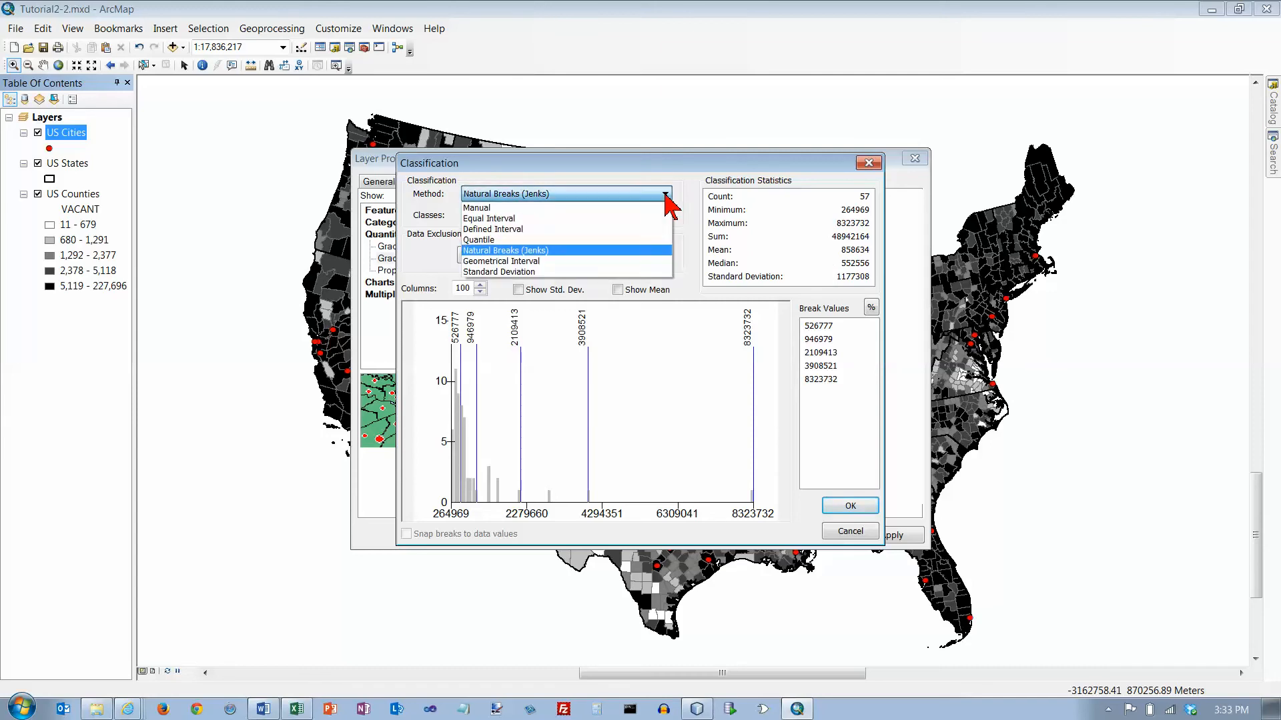
left_click(512, 239)
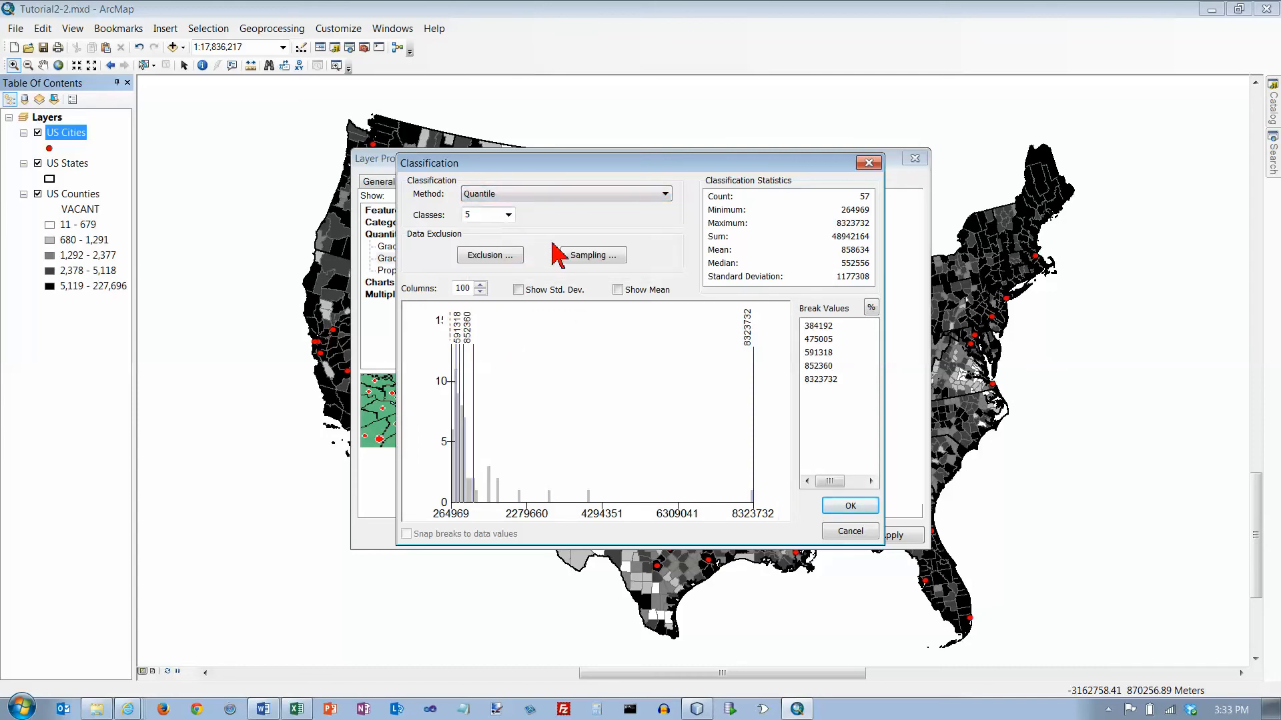
left_click(844, 506)
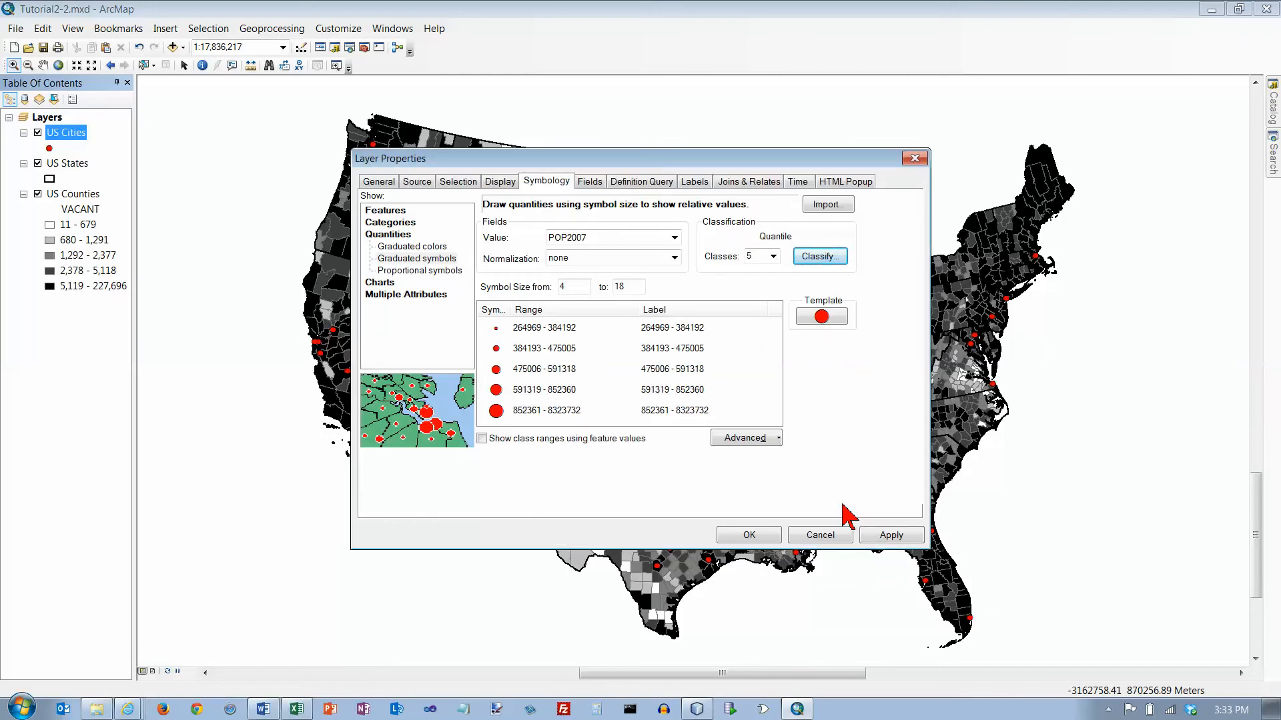
Step: Format the US Cities class labels to show thousands separators and apply the layer properties
right_click(696, 311)
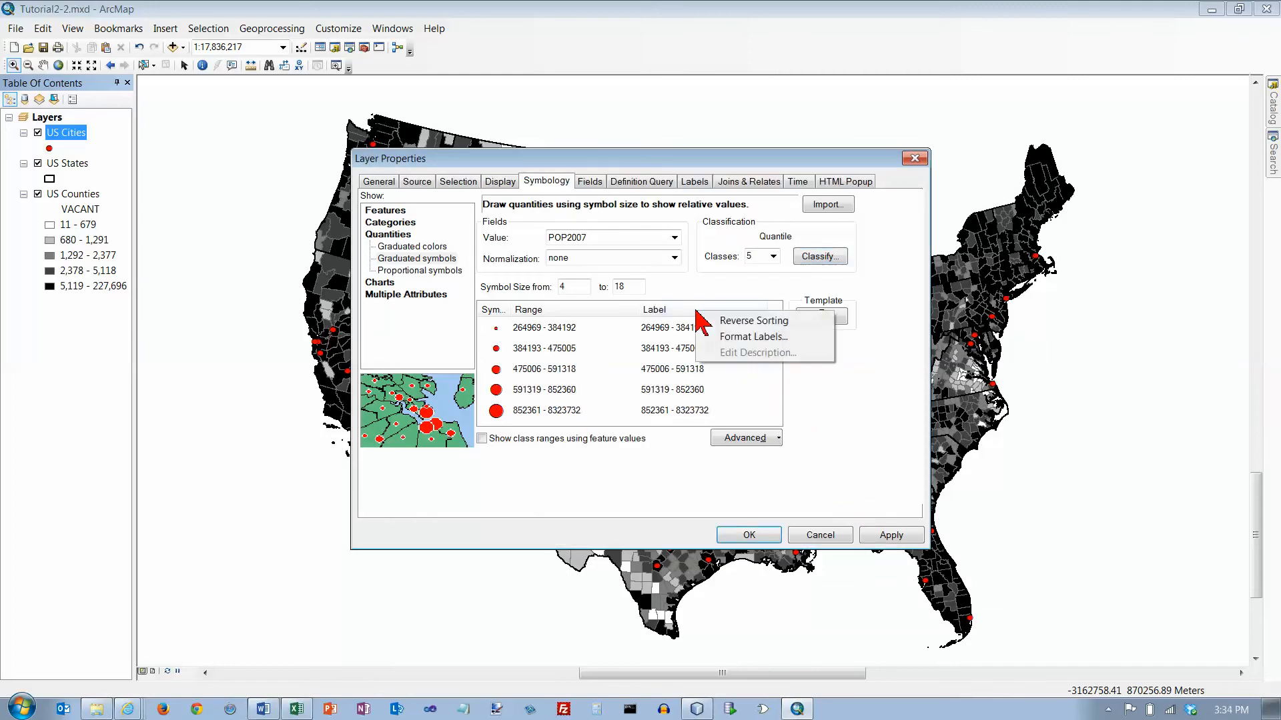
left_click(733, 338)
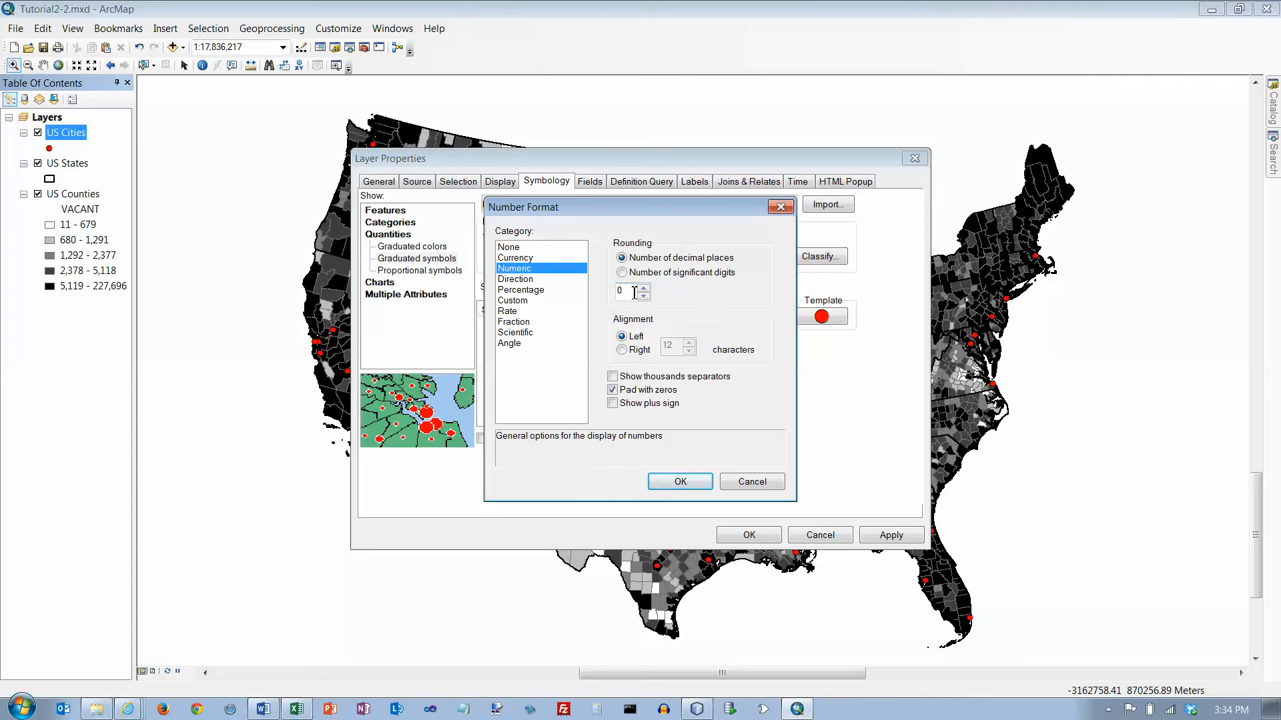
left_click(611, 377)
left_click(612, 390)
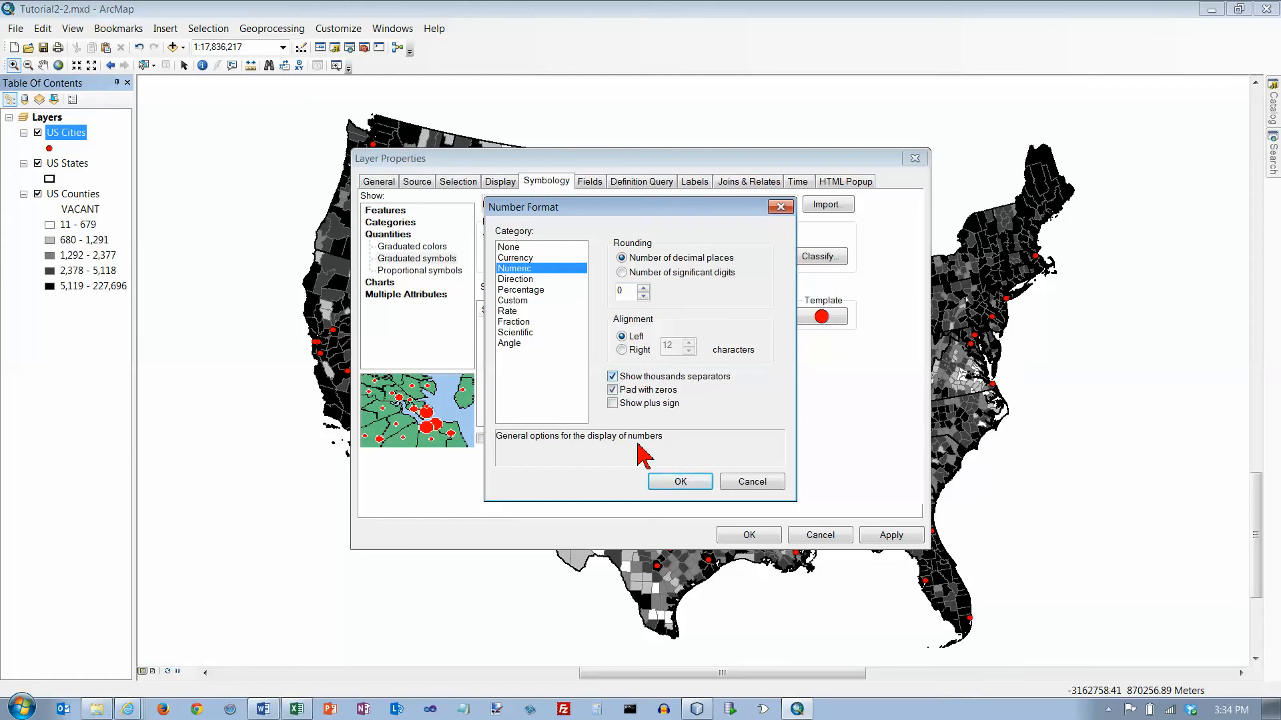
left_click(680, 482)
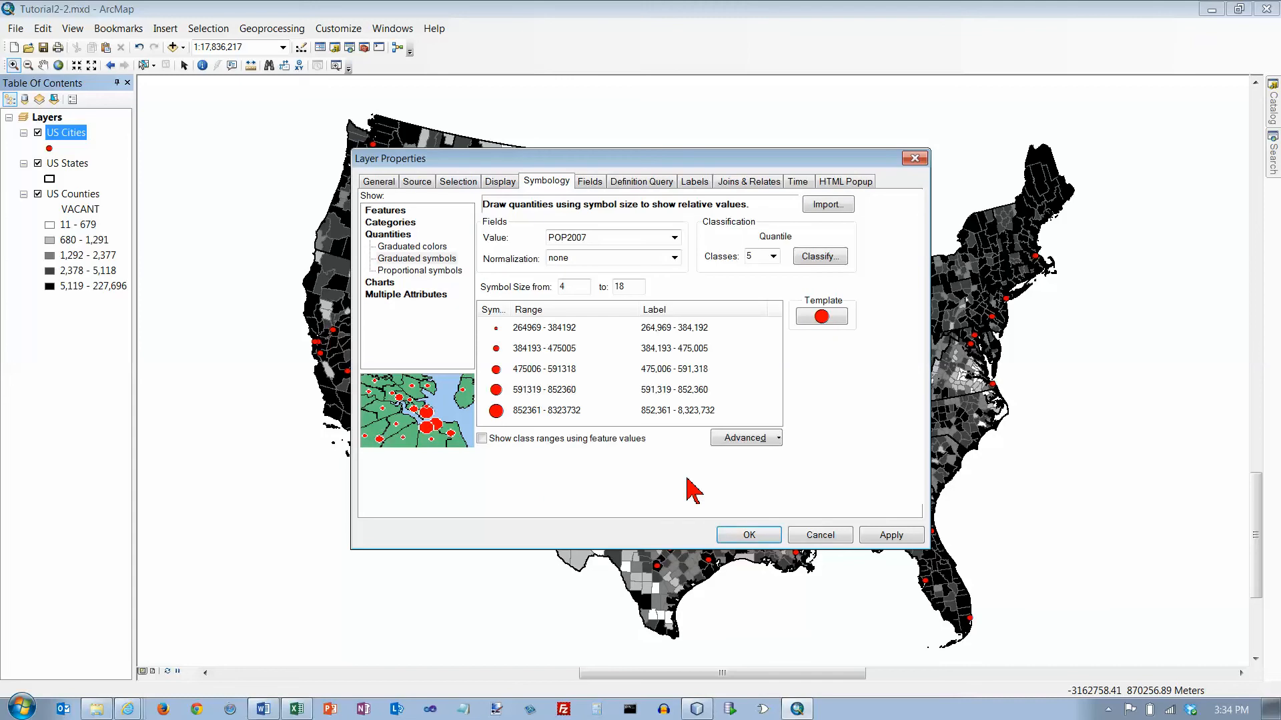
left_click(758, 536)
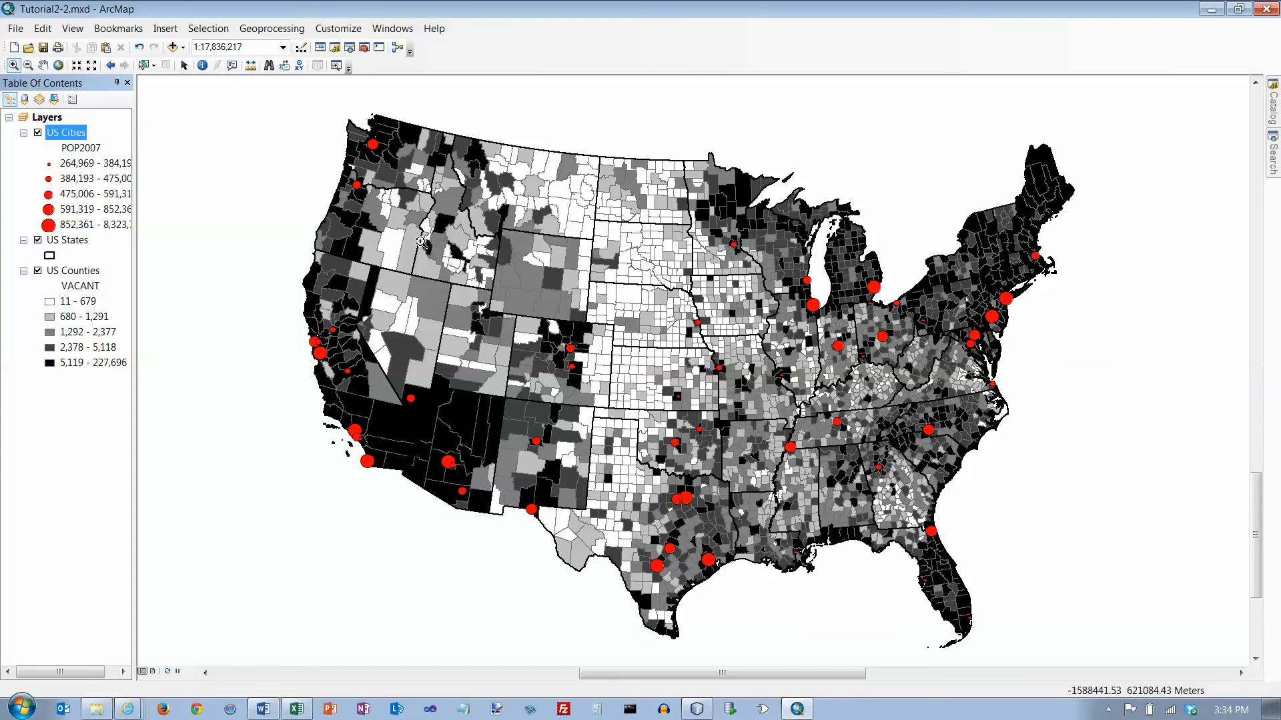
Step: Identify the large city point in central Arizona to view its attributes, and close the results
left_click(202, 65)
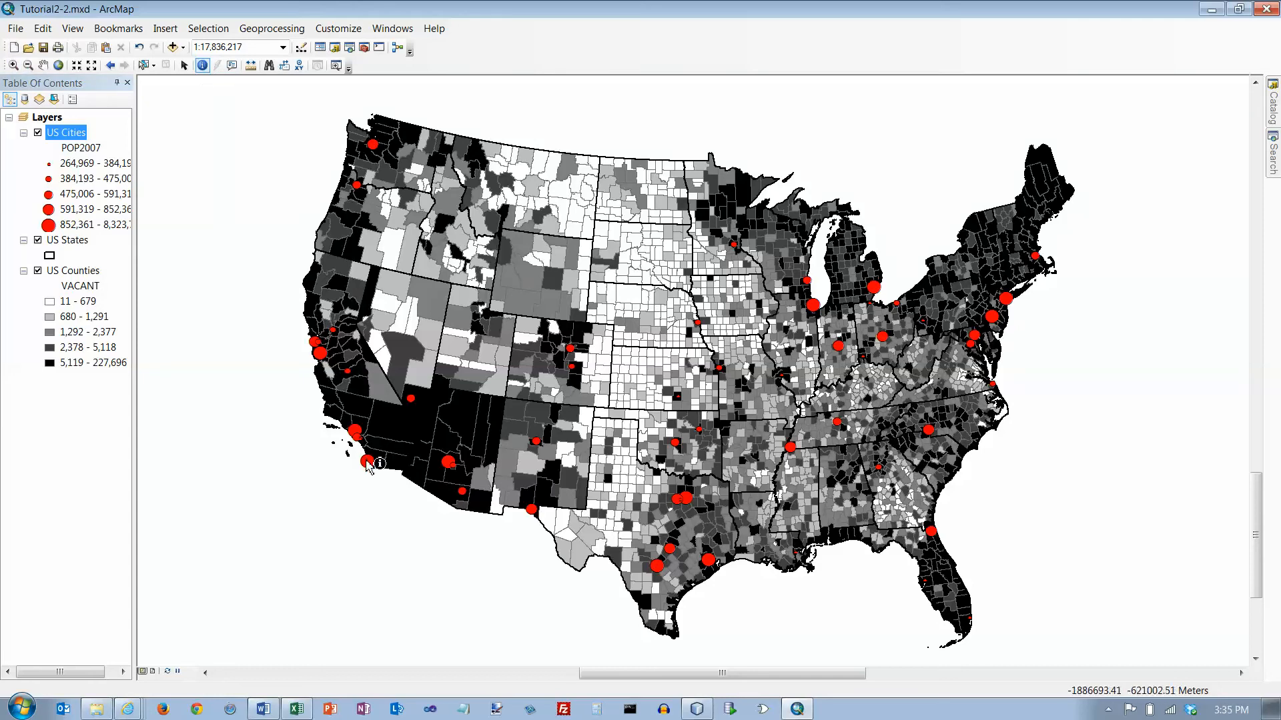
left_click(448, 466)
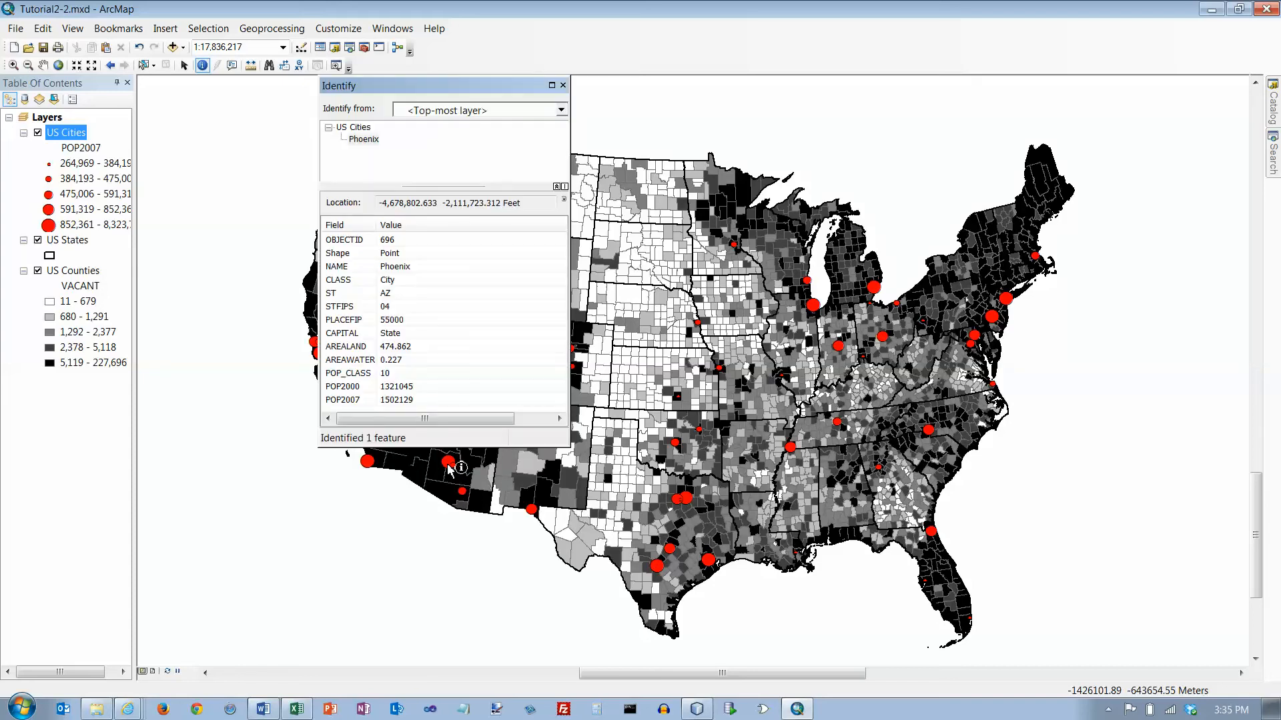
left_click(564, 86)
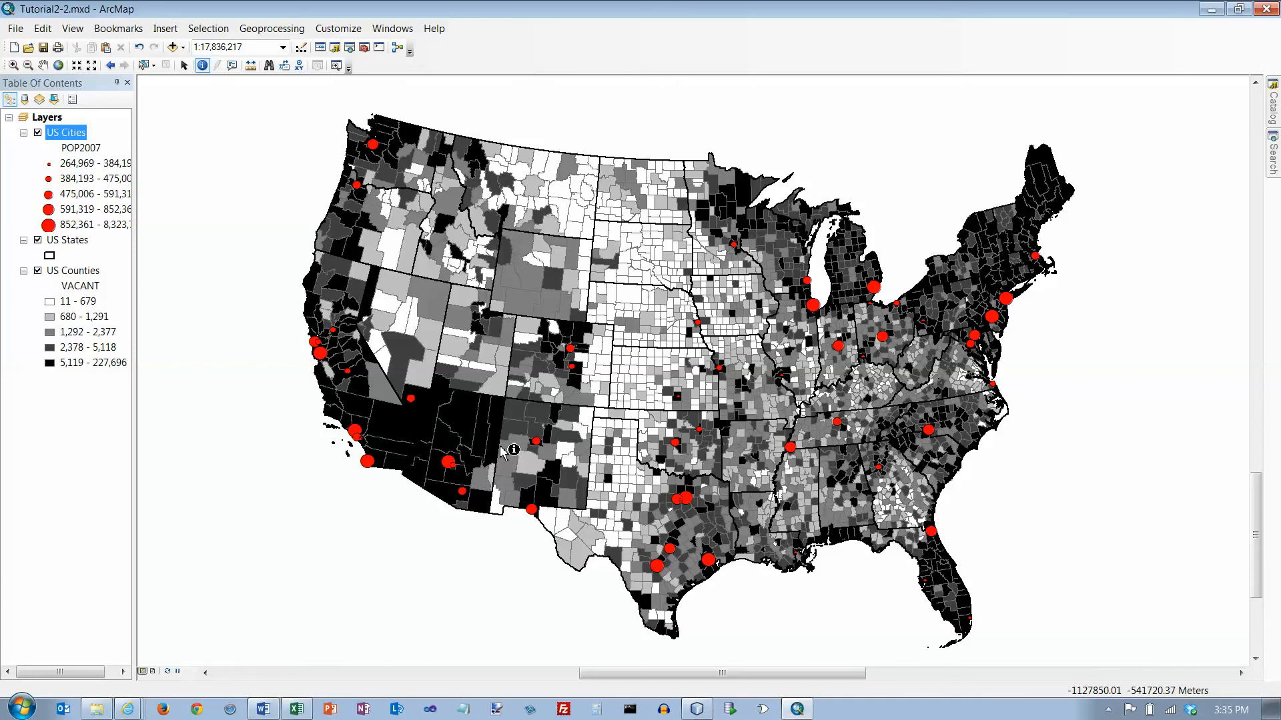
Step: Save the map document in the Maps folder as a new copy, appending the author's name to Tutorial2-2
left_click(17, 28)
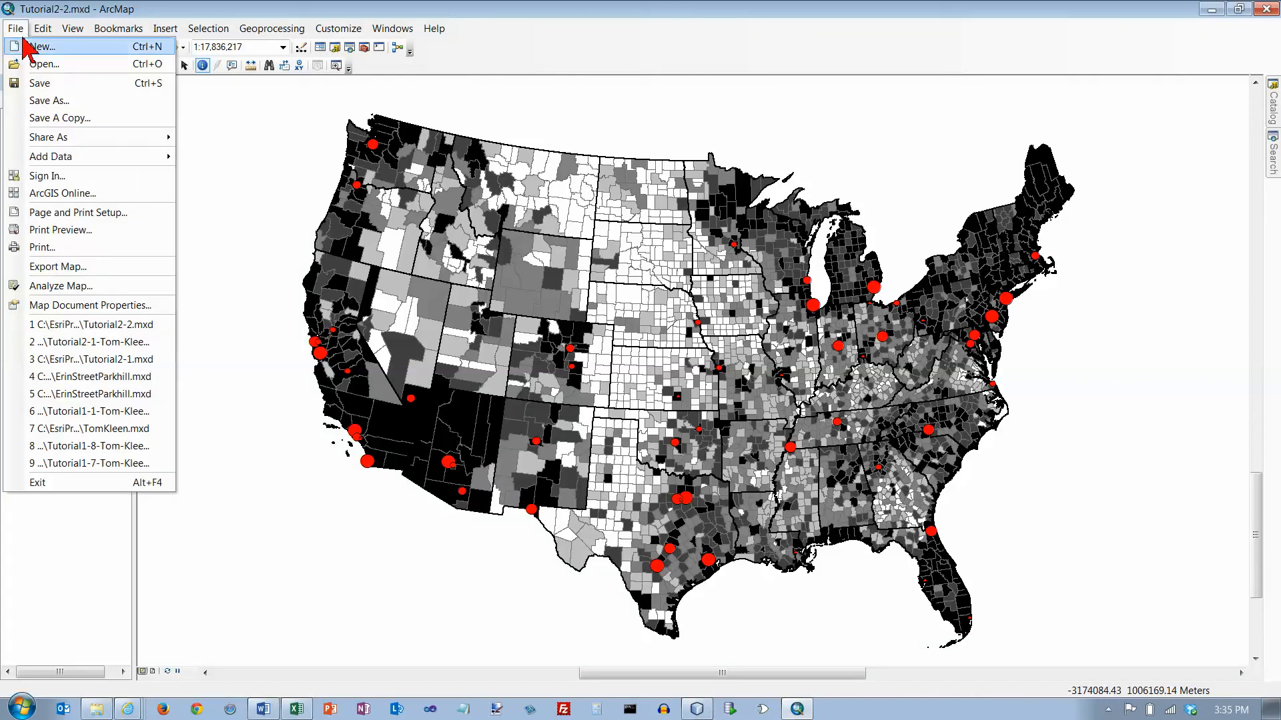
left_click(42, 101)
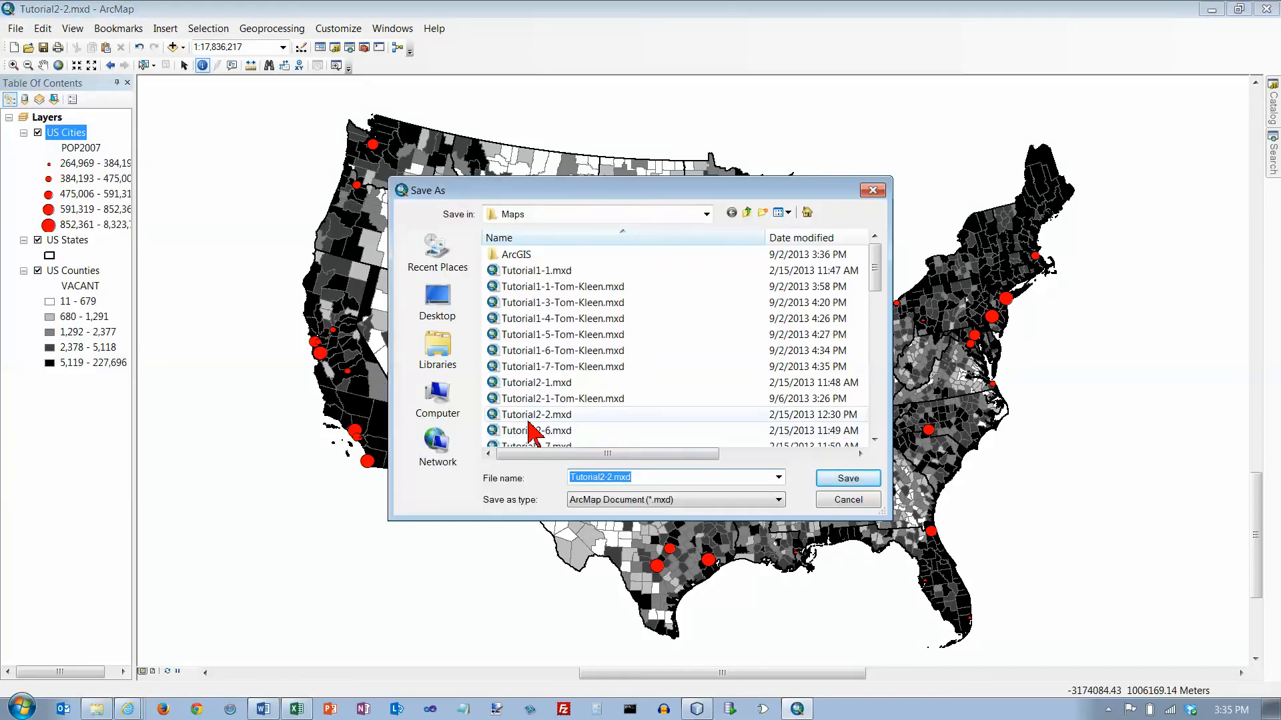
left_click(612, 478)
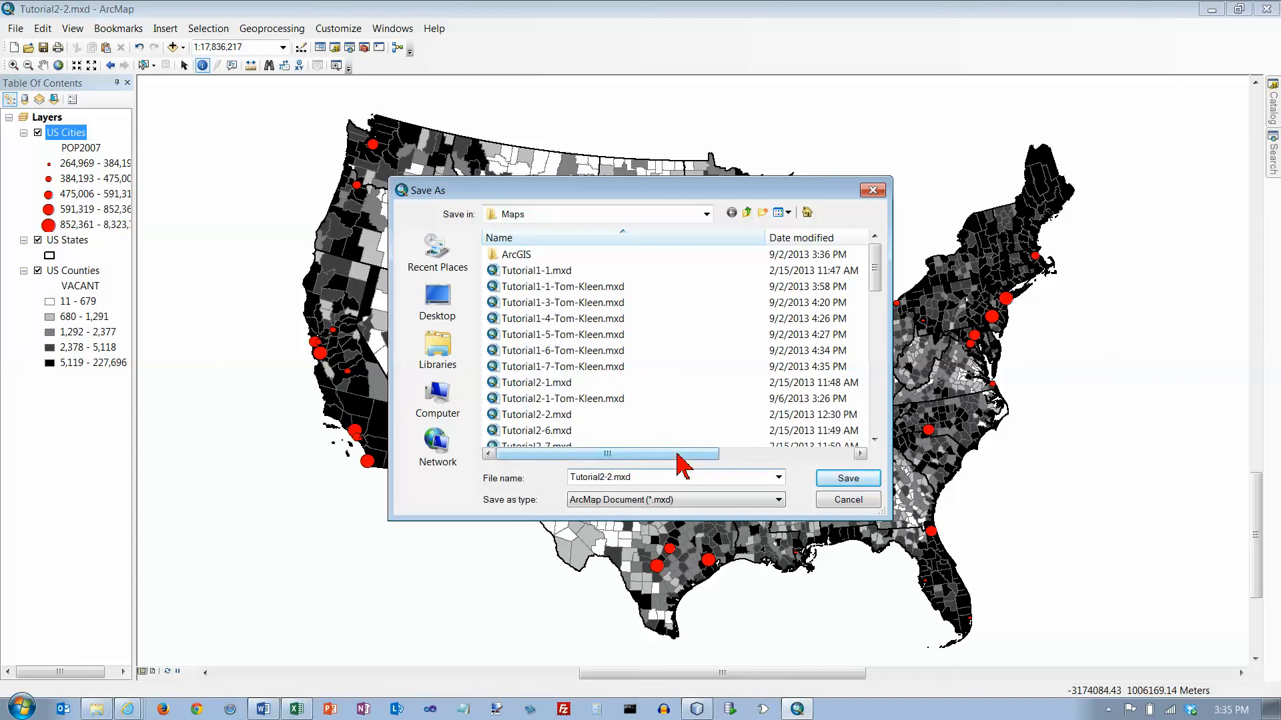
type("-Tom-Kleen")
key("Return")
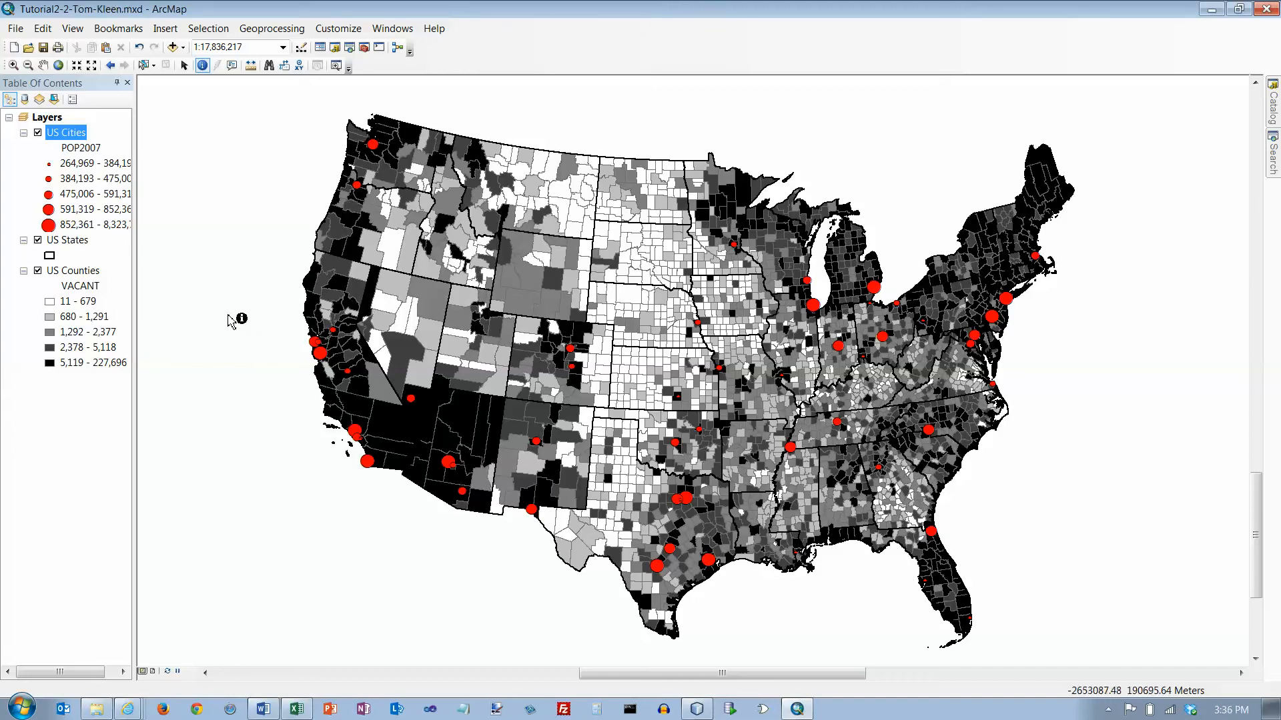
Step: Change the US Counties color ramp to the light-to-bright green gradient and apply it to the layer
right_click(78, 280)
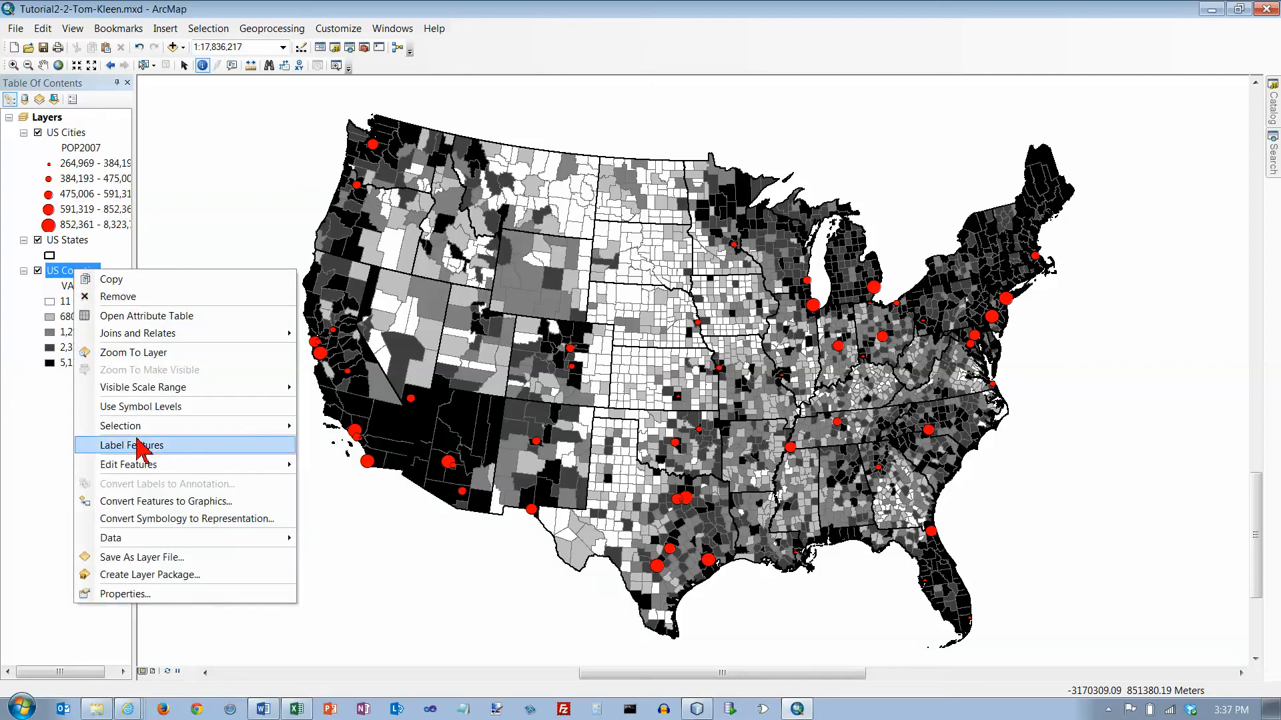
left_click(172, 590)
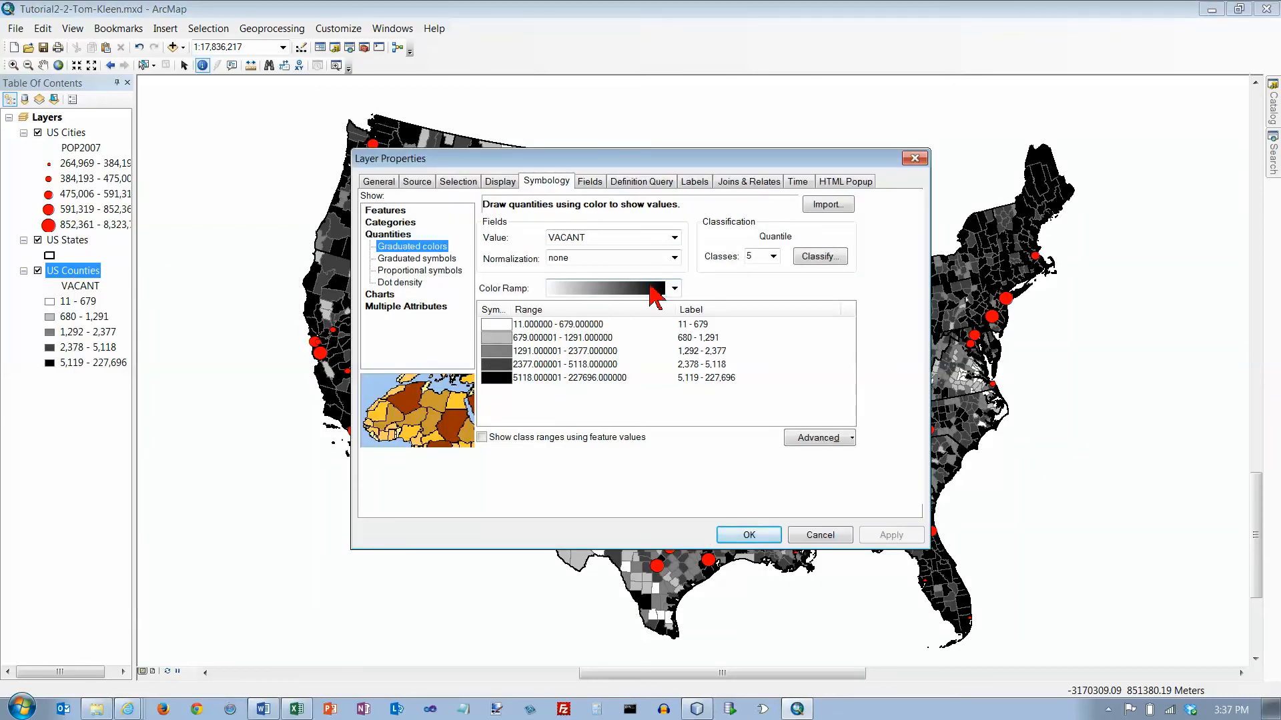
left_click(675, 288)
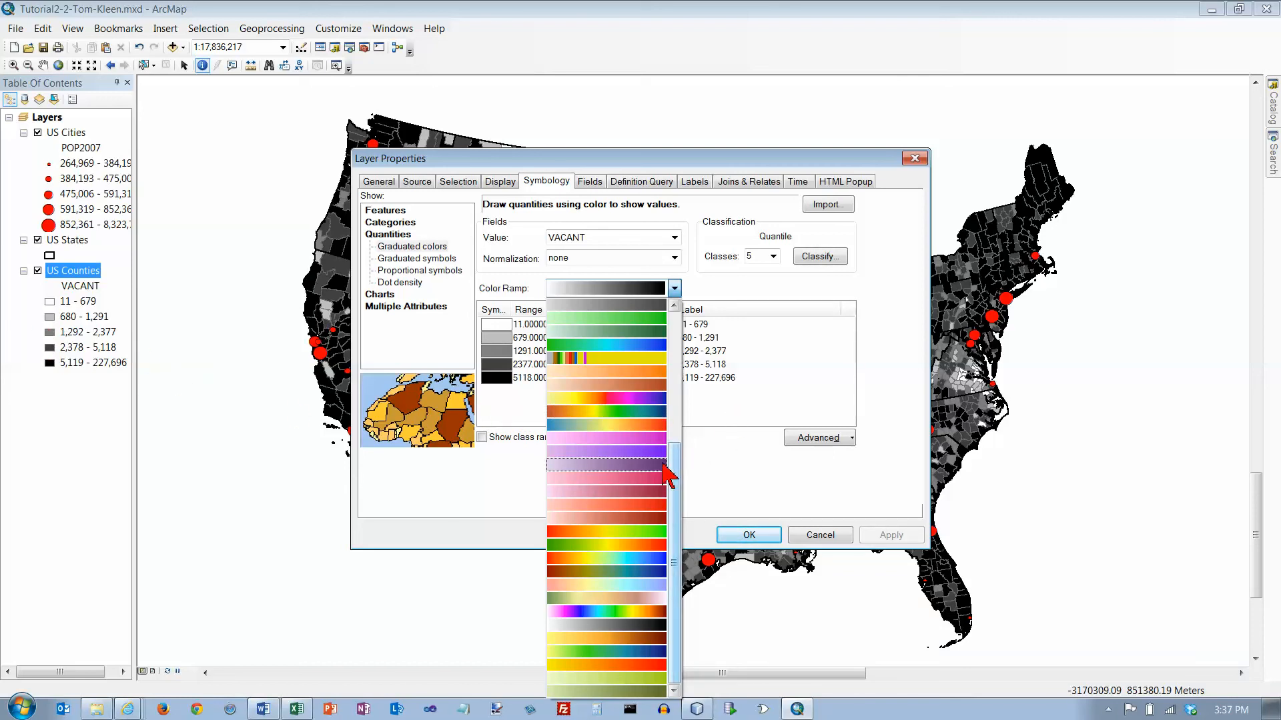
left_click(650, 324)
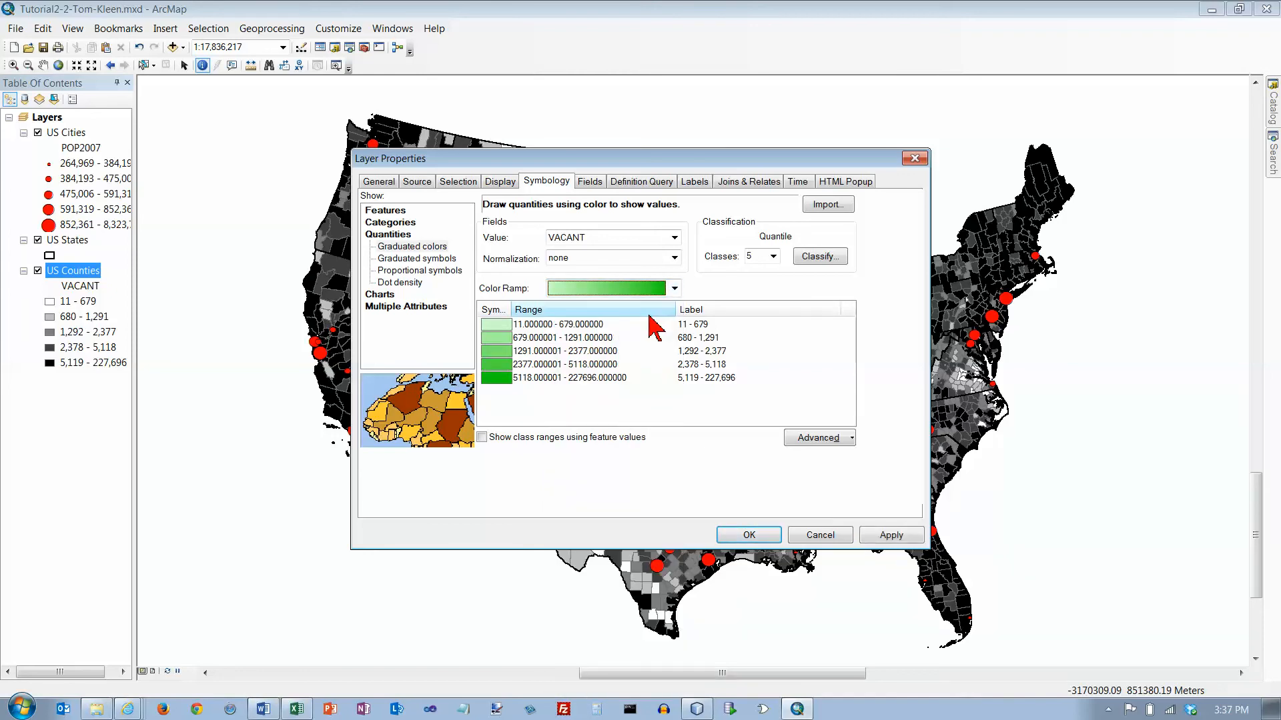
left_click(760, 536)
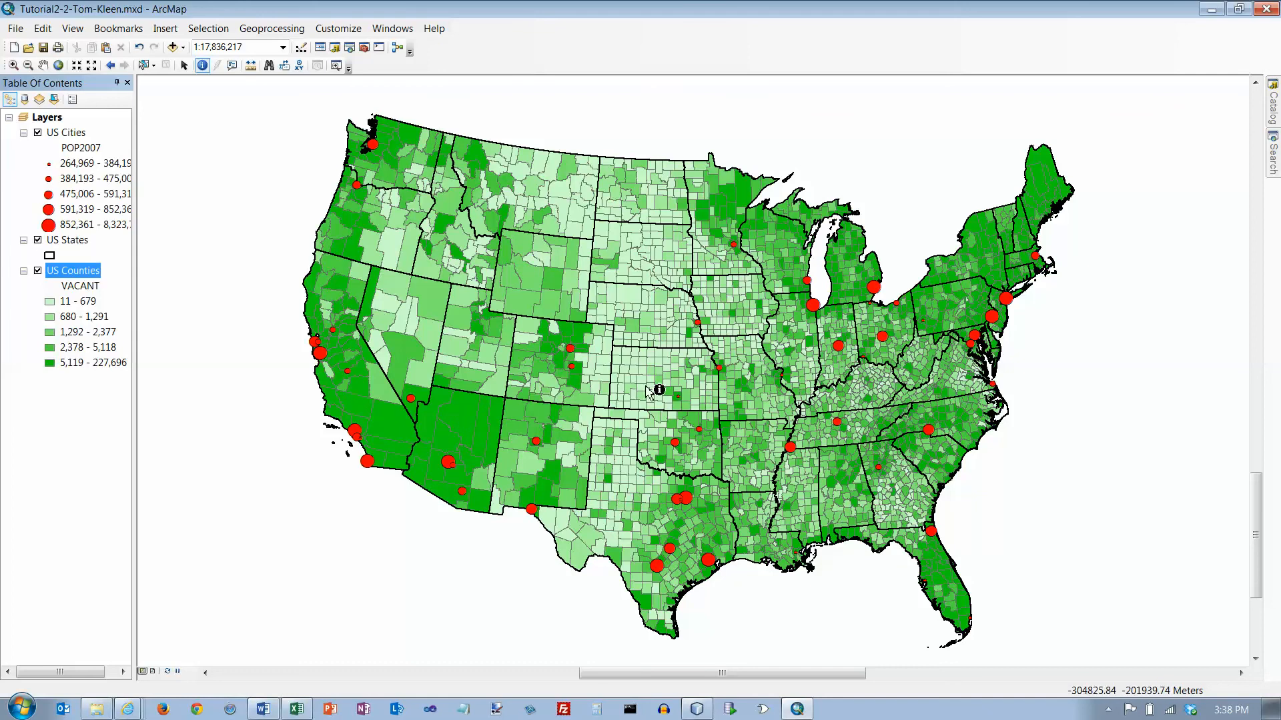
Step: Change the US Counties color ramp to the light-to-bright blue gradient and apply it to the layer
right_click(75, 279)
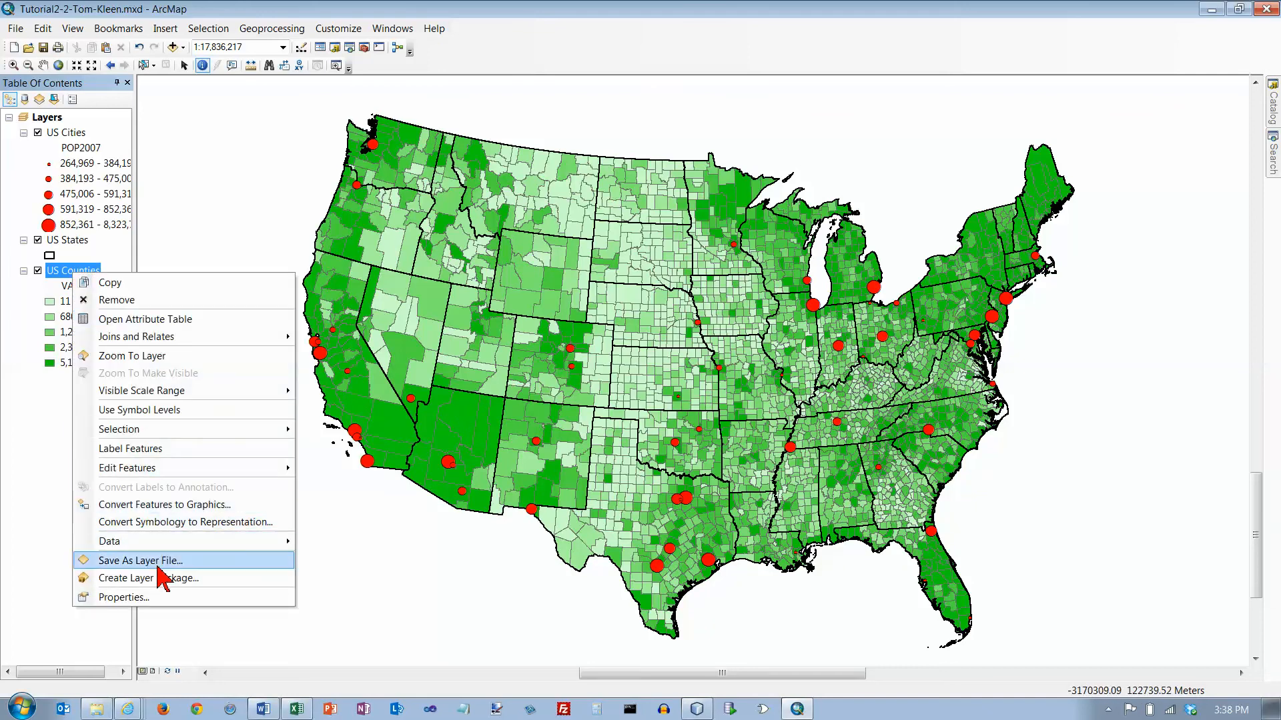
left_click(164, 597)
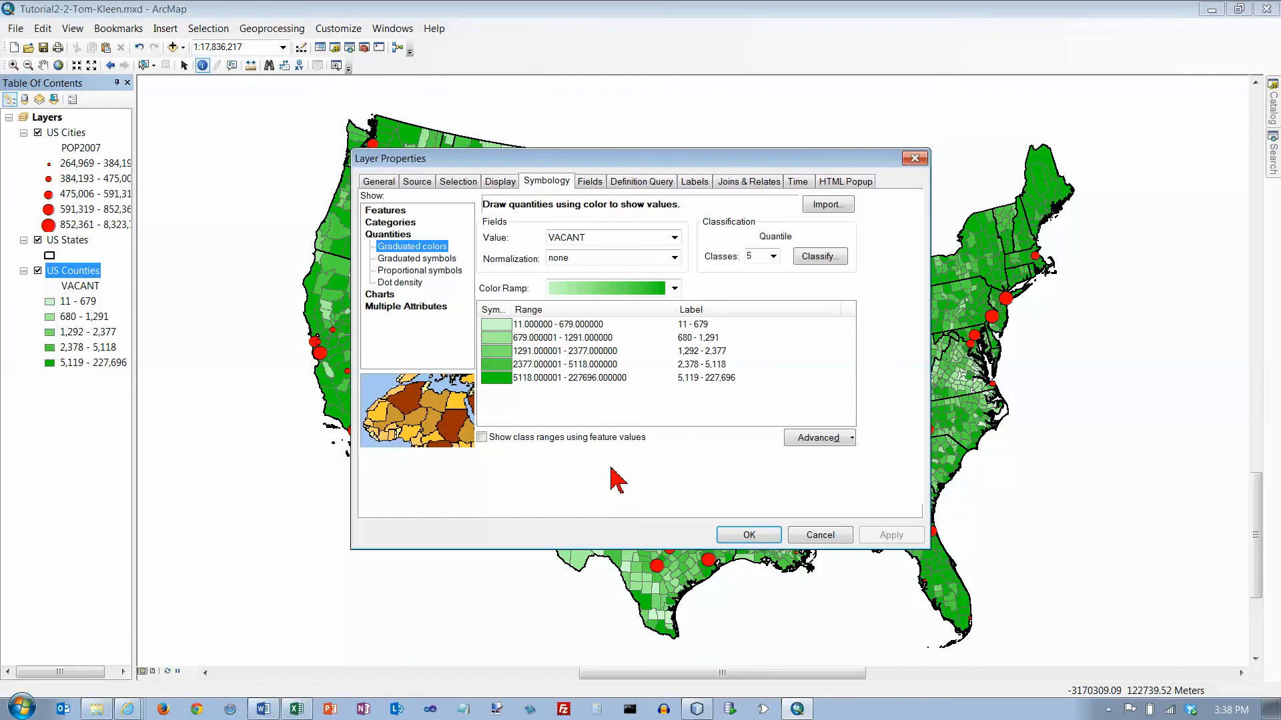
left_click(674, 289)
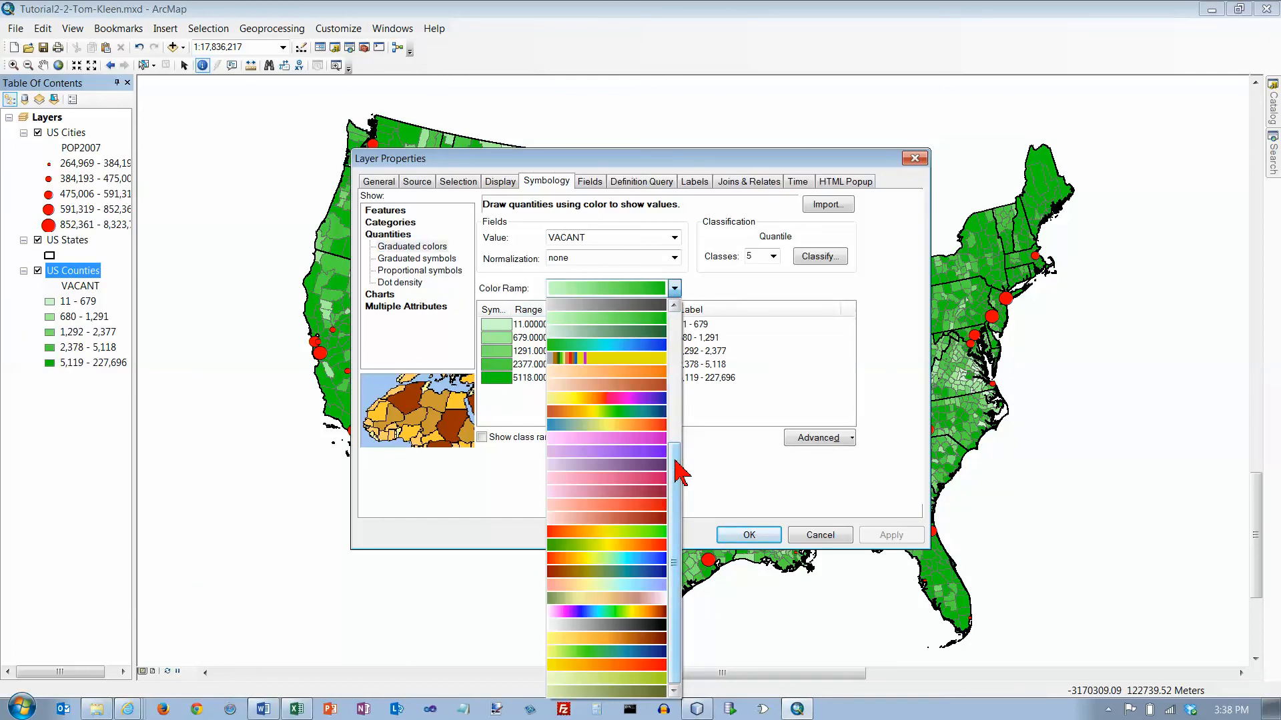
left_click_drag(680, 473, 678, 334)
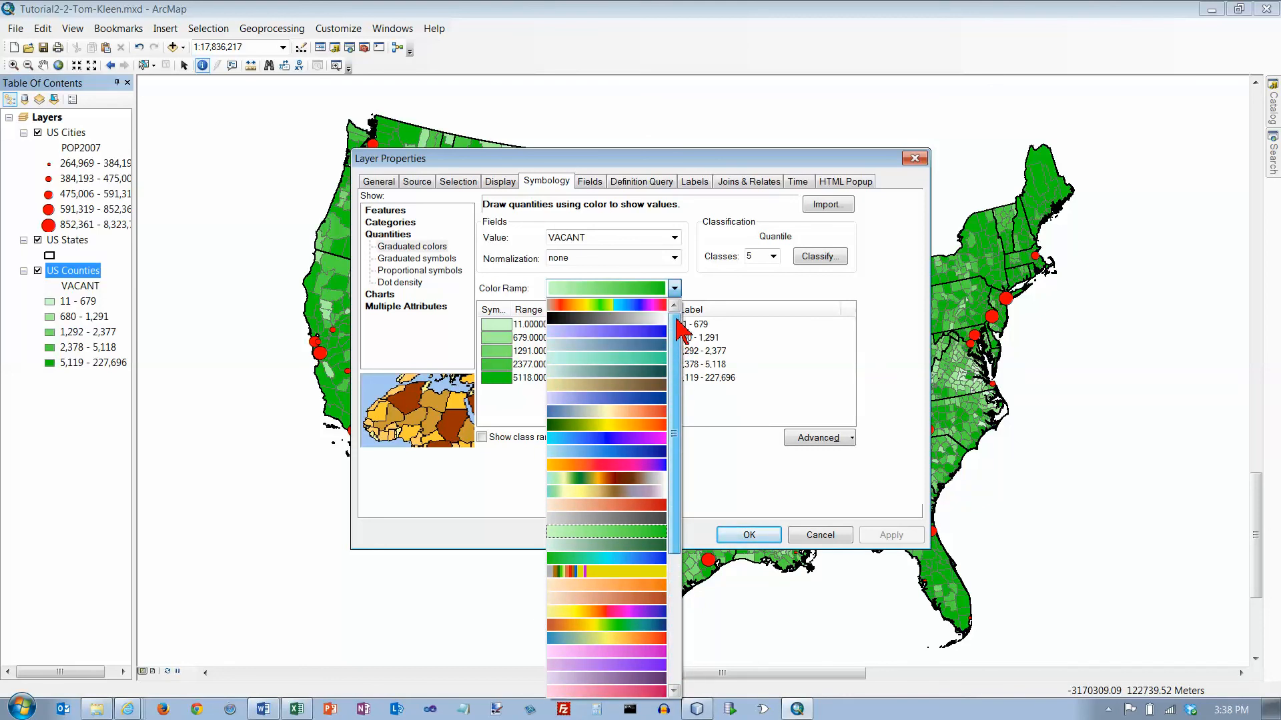
left_click(594, 332)
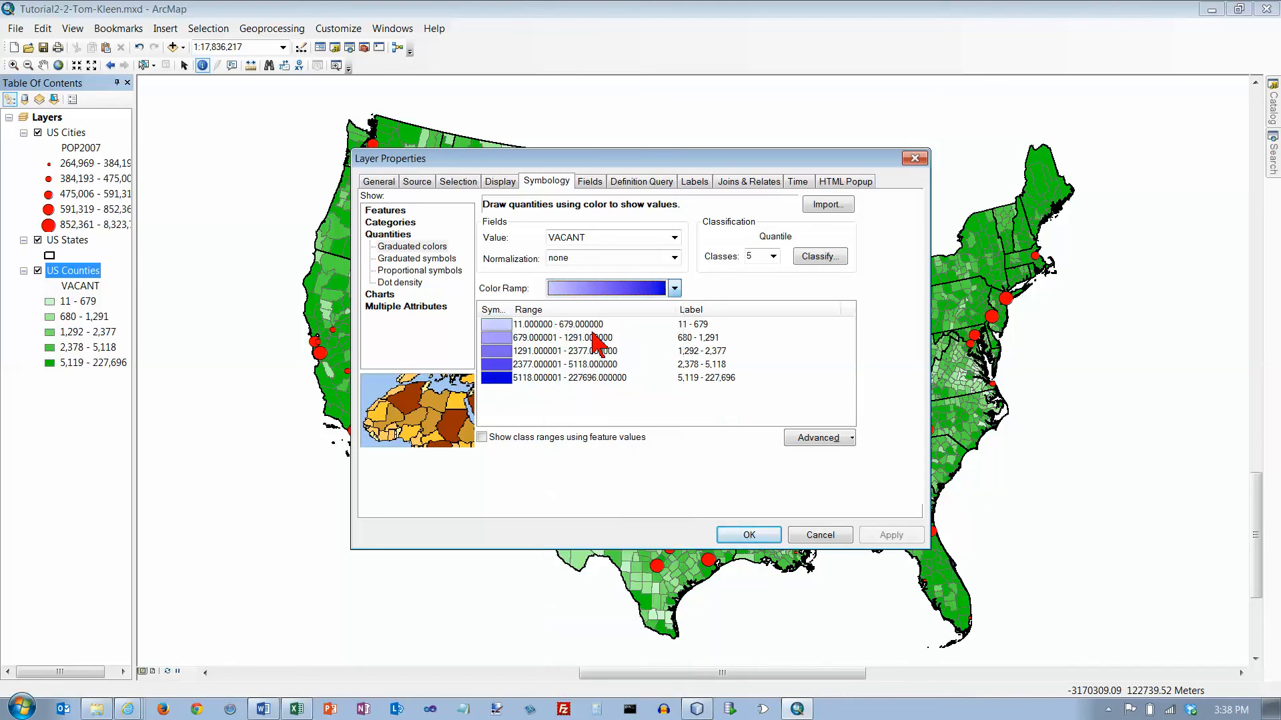
left_click(762, 536)
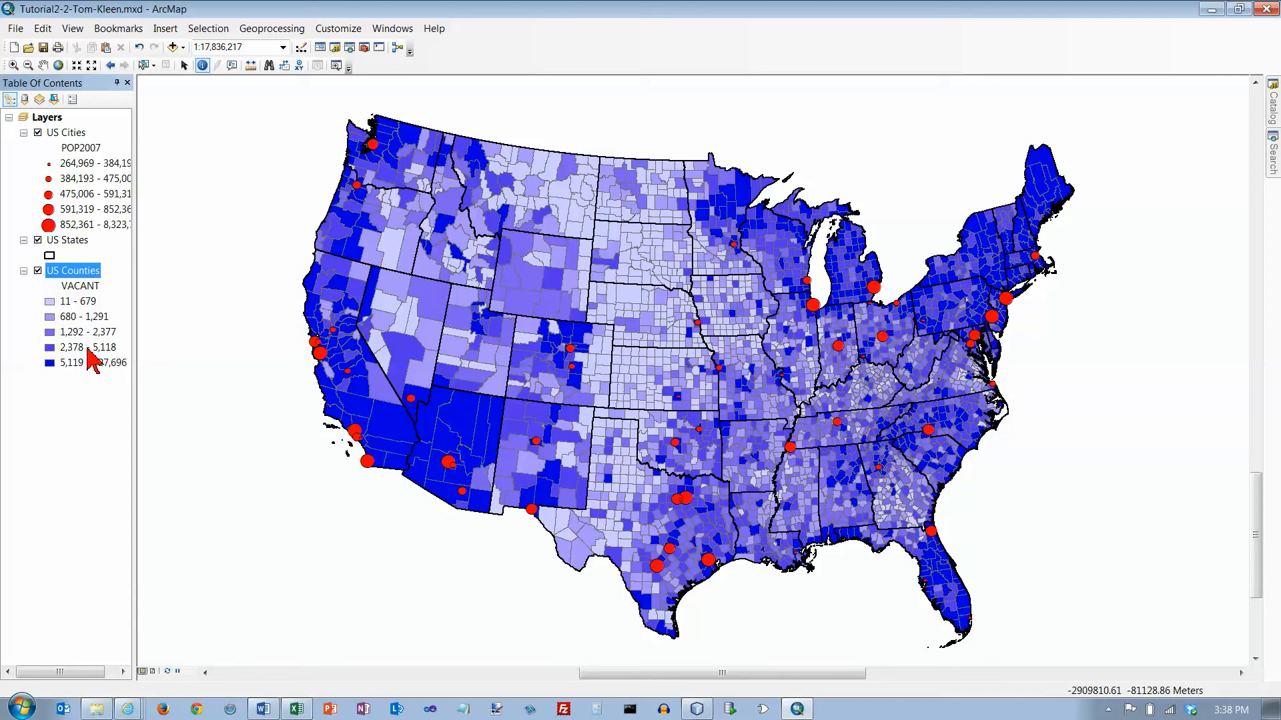
Step: Open the US Counties symbology settings and ramp the class colors starting from the 11 - 679 class
right_click(80, 283)
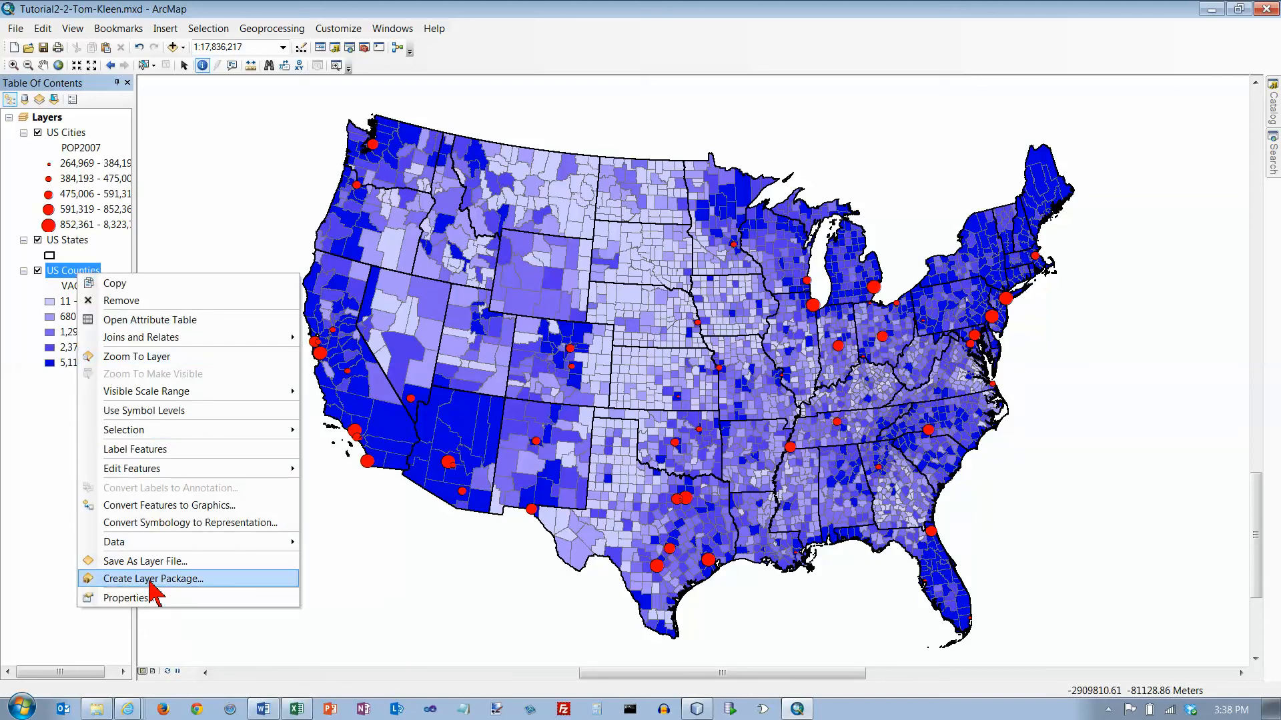
left_click(108, 584)
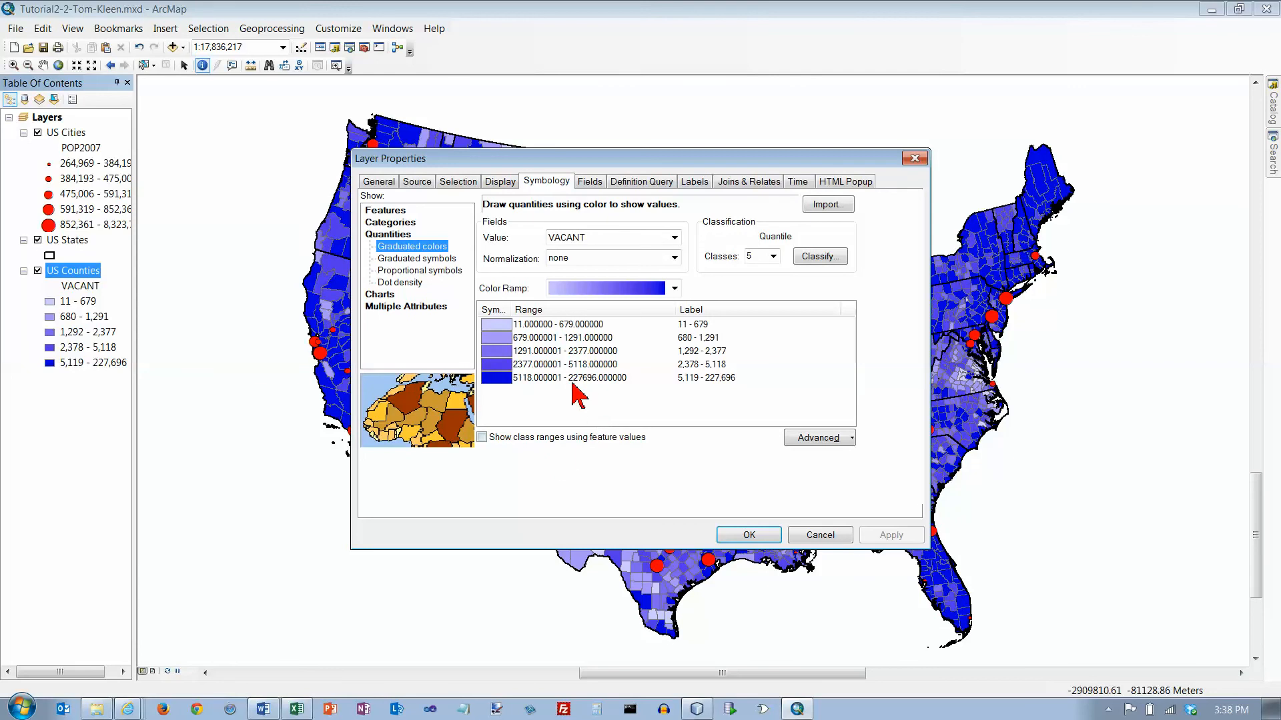
right_click(499, 325)
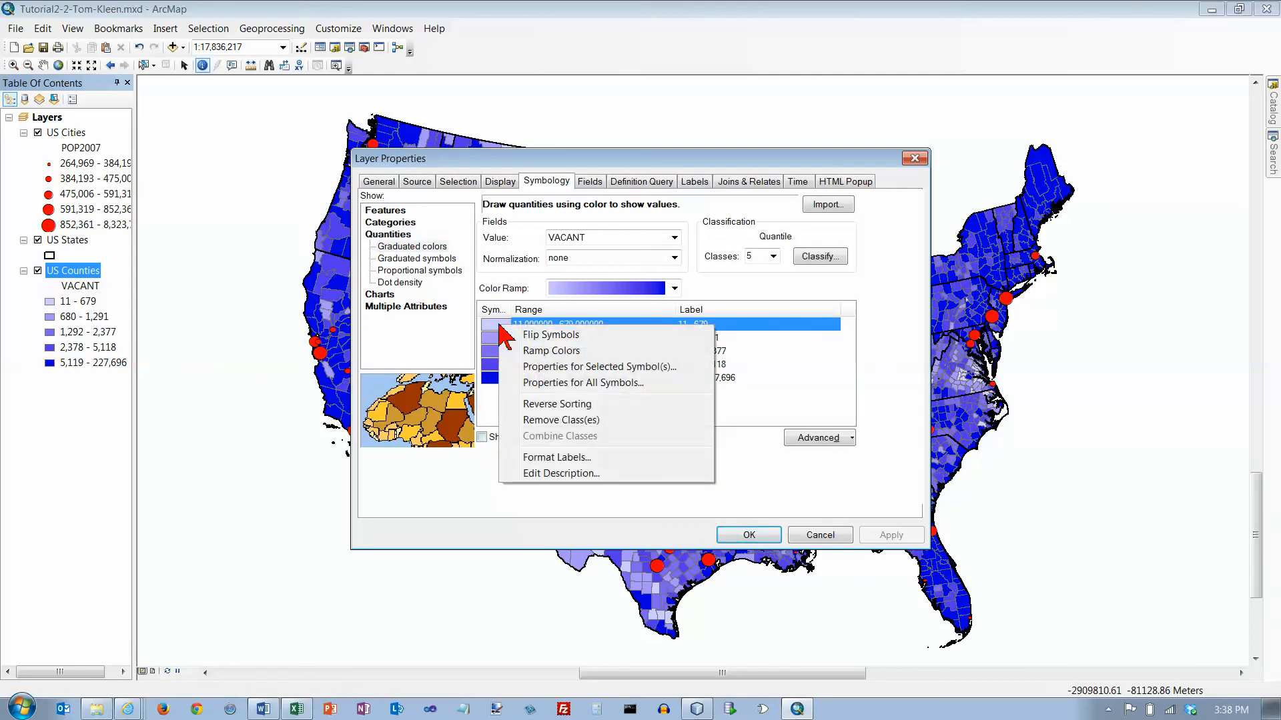
left_click(537, 352)
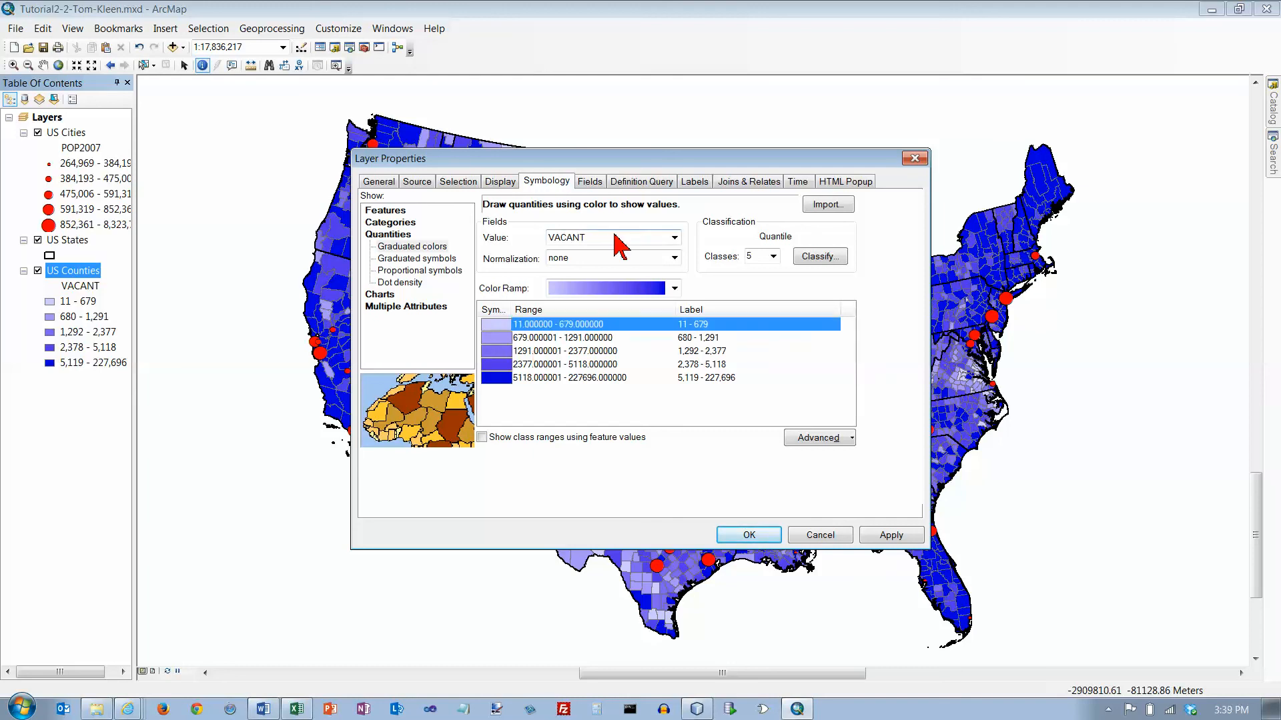
right_click(506, 330)
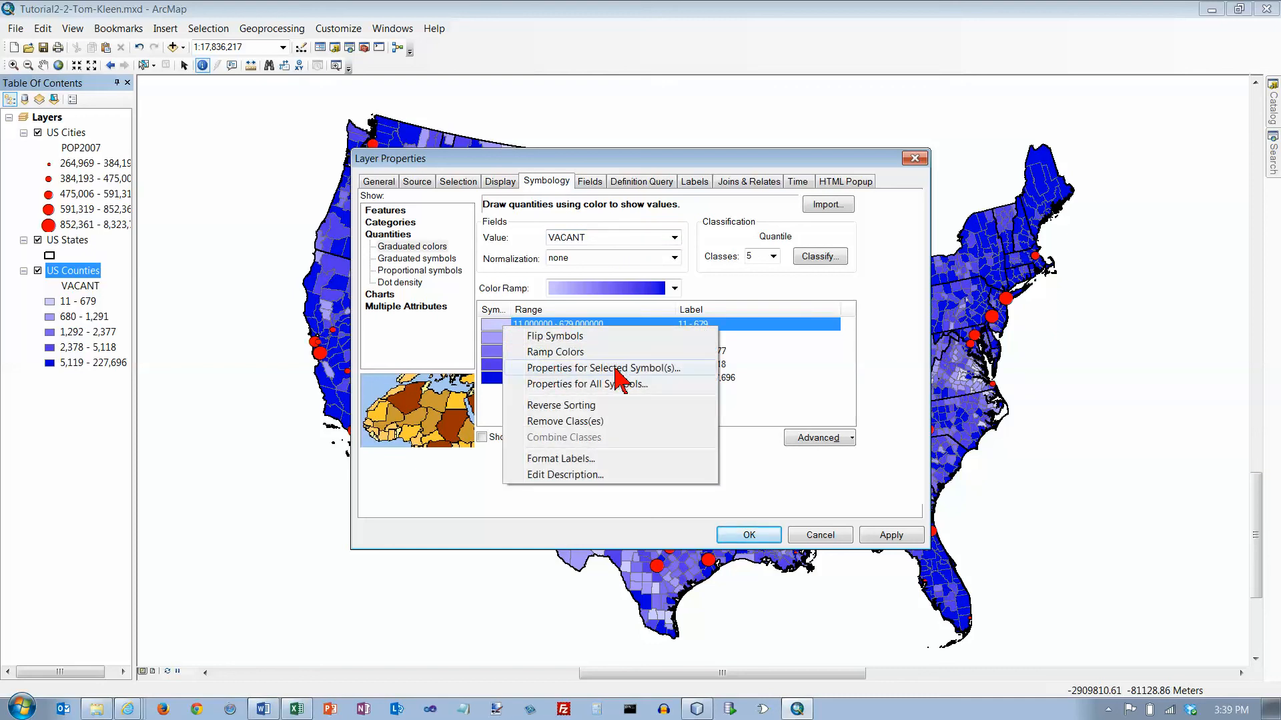
left_click(591, 384)
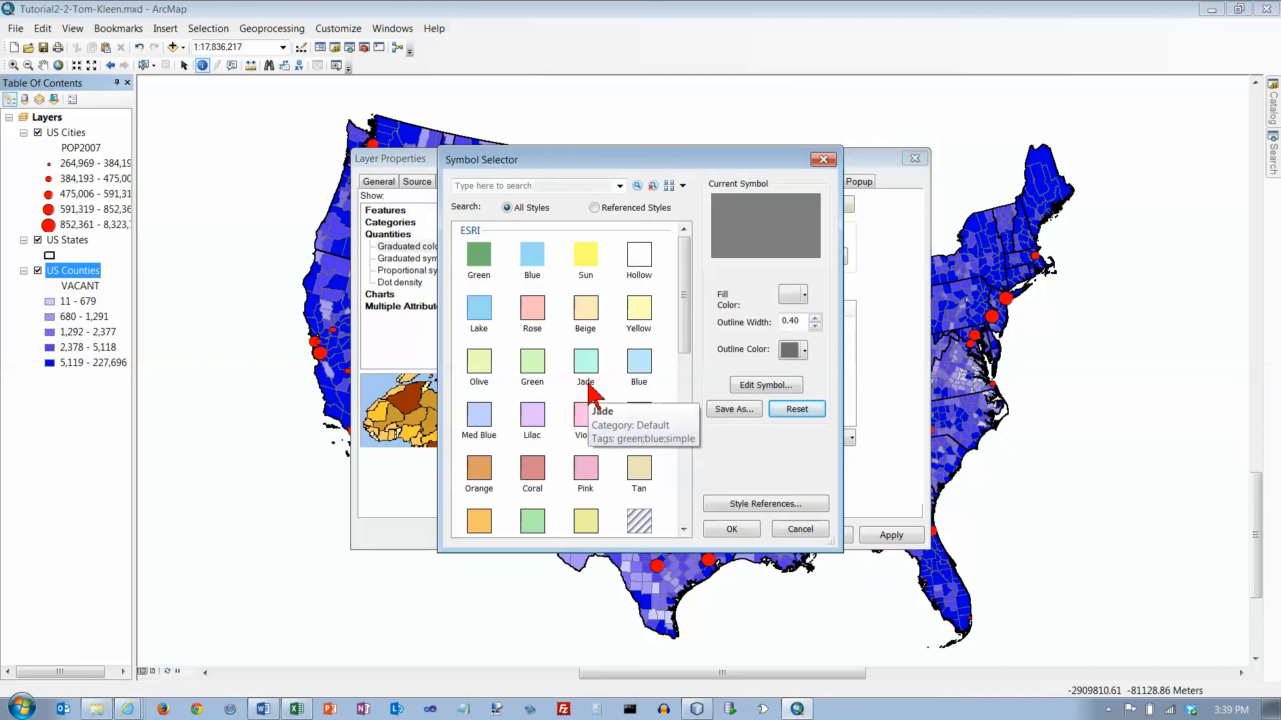
left_click(800, 529)
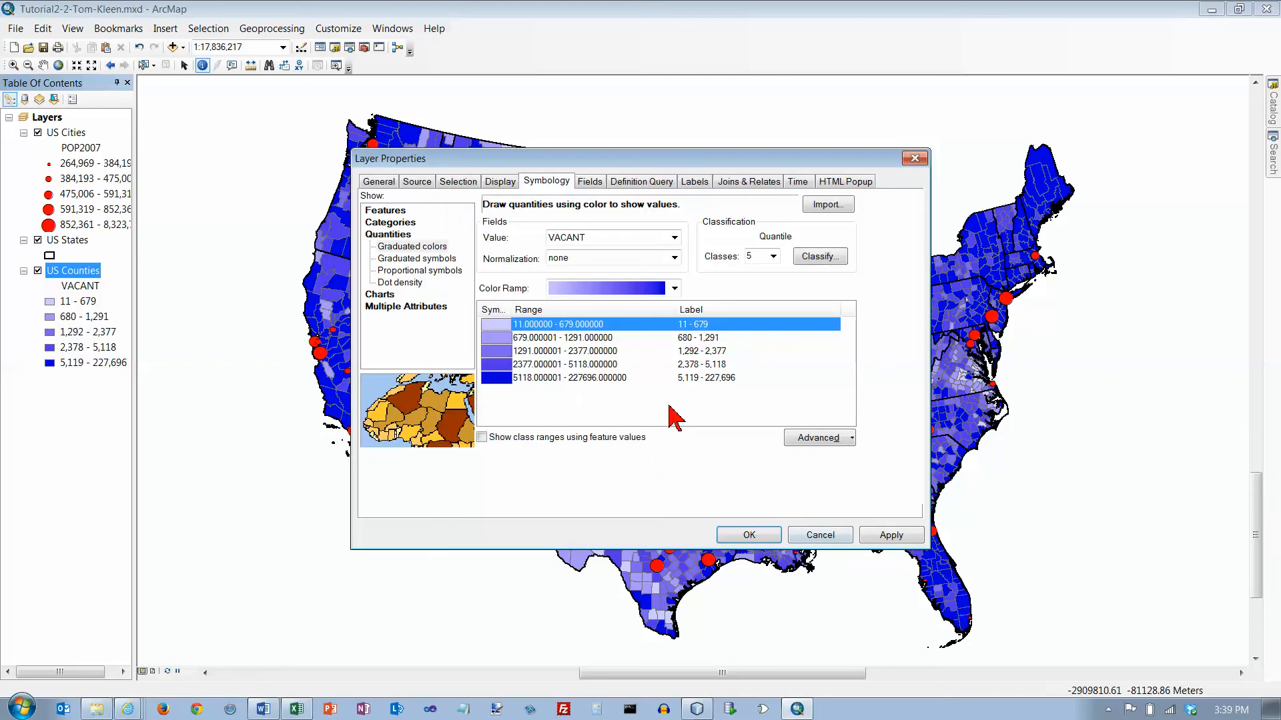
Step: Set the fill color of the lowest US Counties class, 11 - 679, to white
right_click(512, 330)
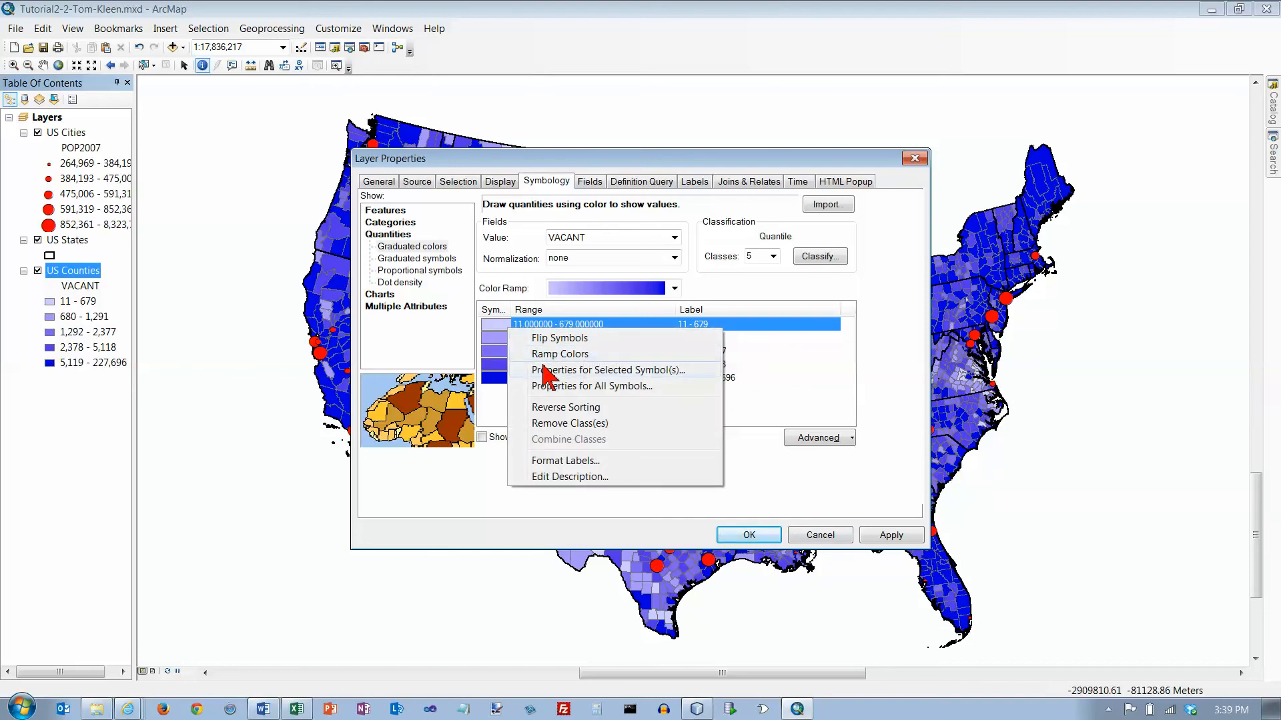
left_click(570, 370)
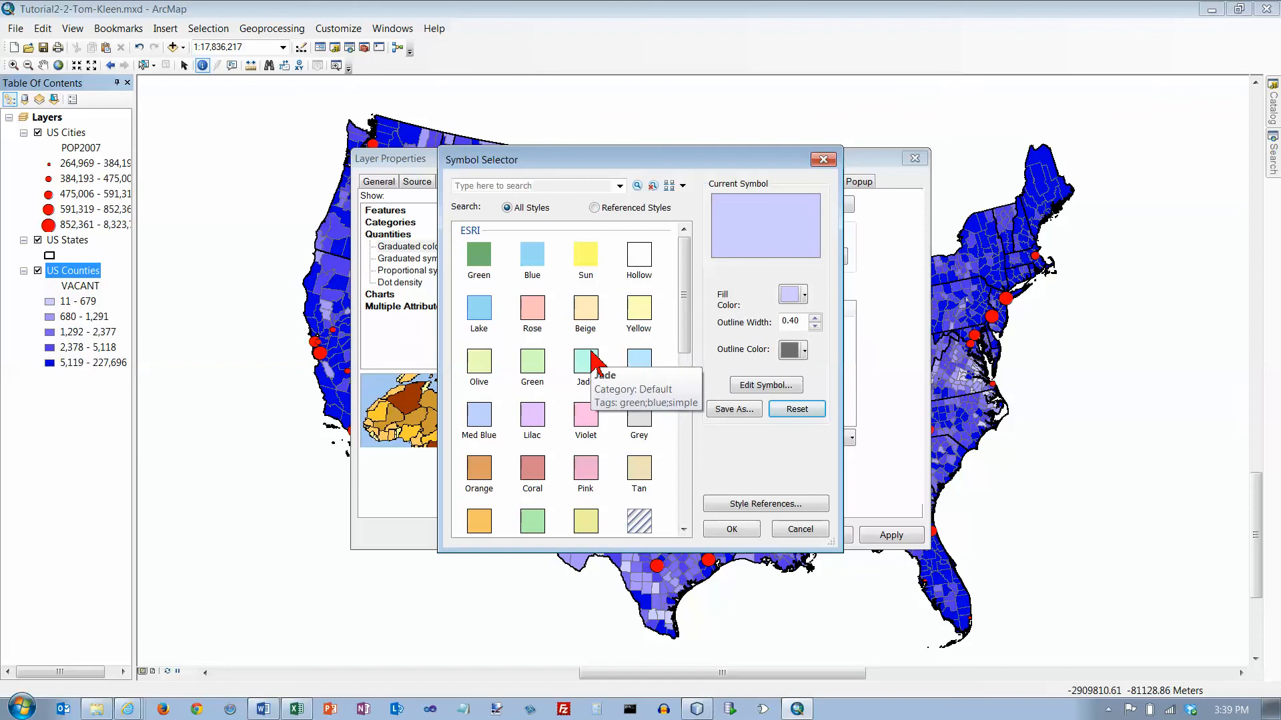
mouse_move(686, 343)
left_mouse_down()
mouse_move(687, 443)
mouse_move(687, 345)
left_mouse_up()
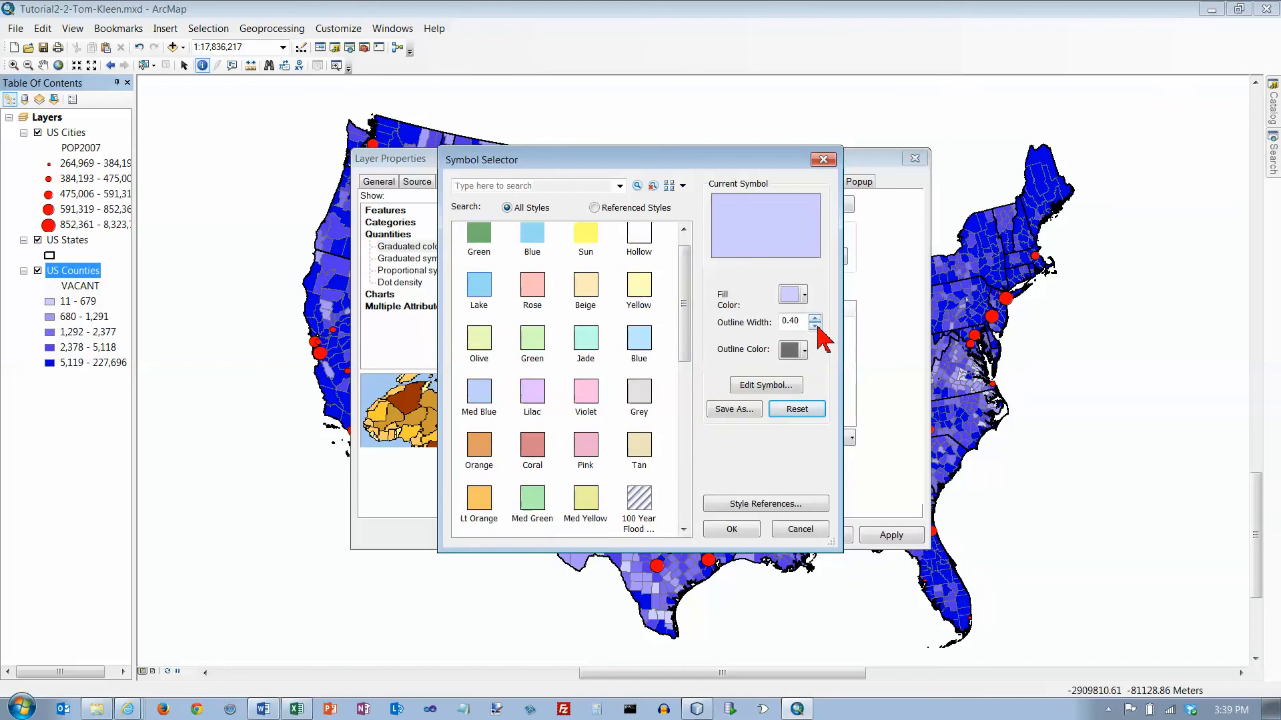
left_click(805, 296)
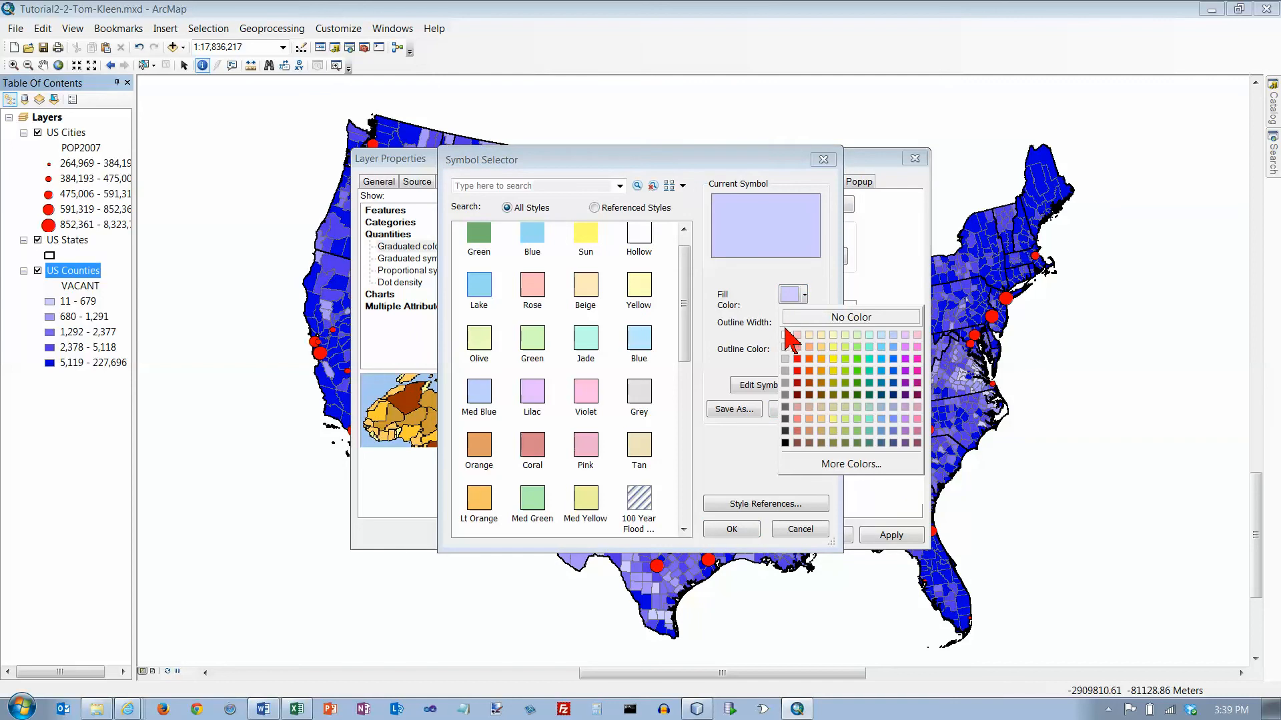
left_click(812, 317)
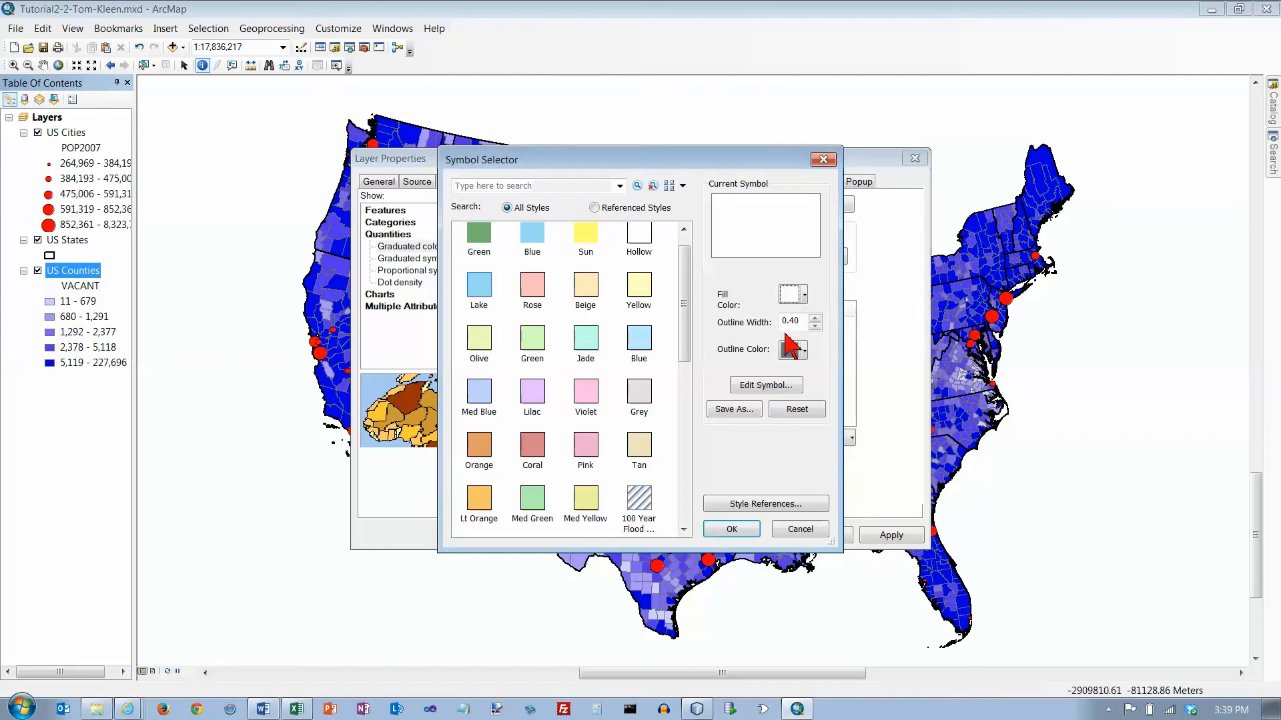
left_click(745, 527)
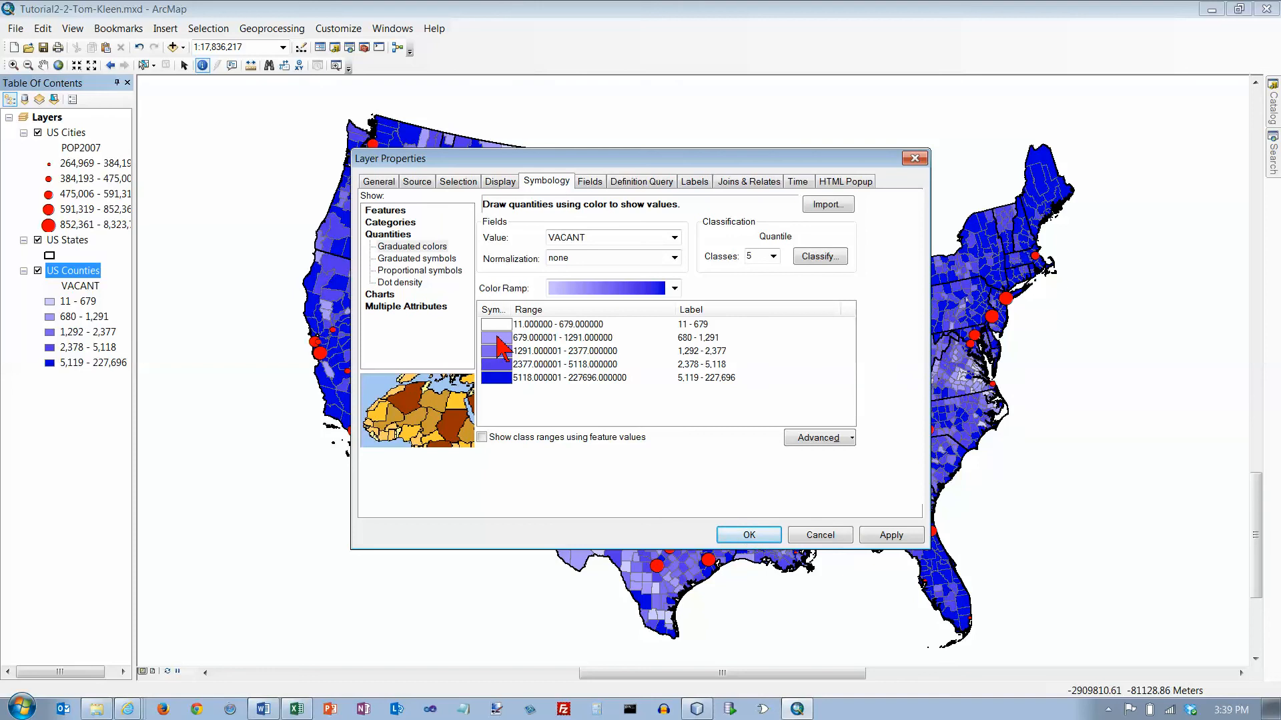
Step: Set the fill color of the 680 - 1,291 class to a pale blue from the color palette
right_click(500, 338)
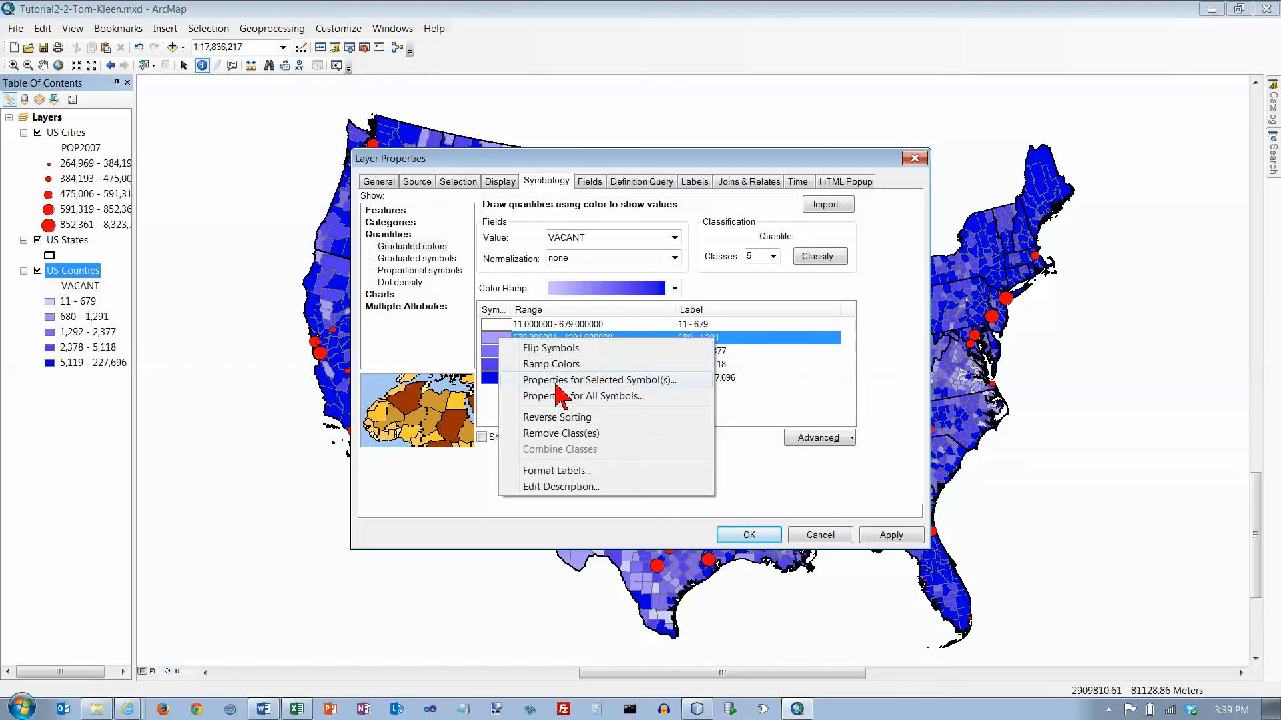
left_click(557, 381)
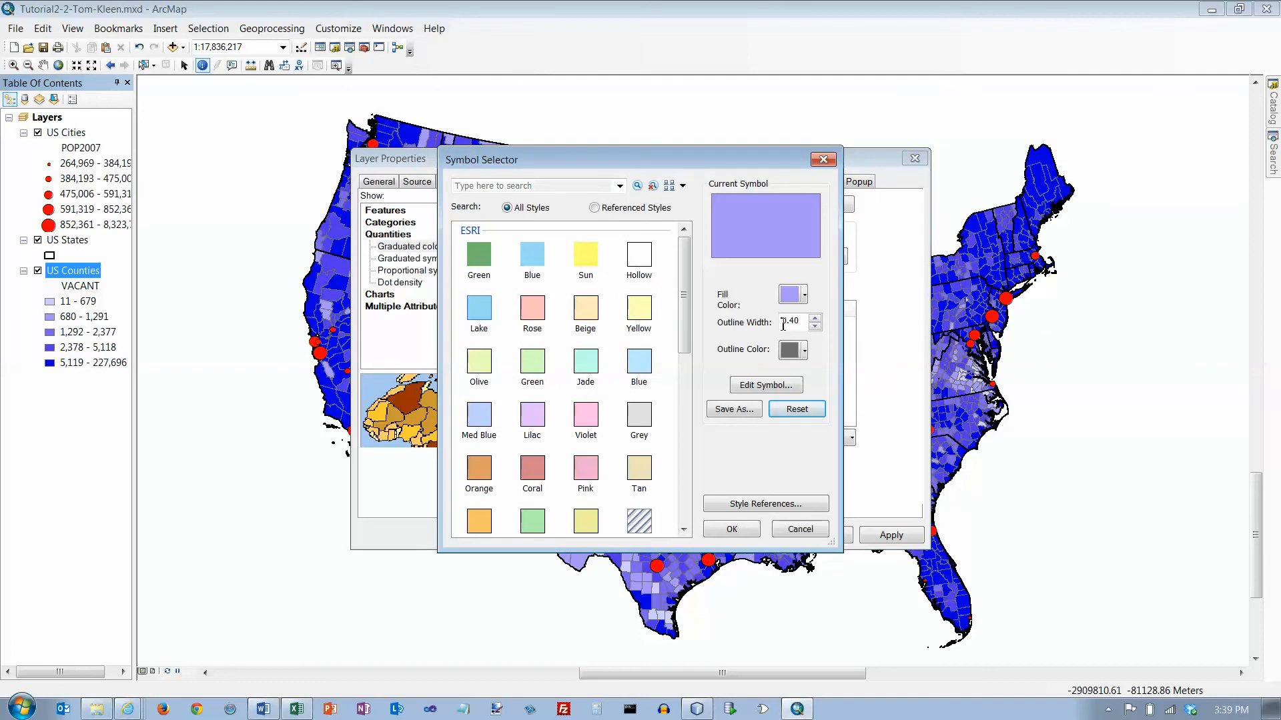
left_click(805, 295)
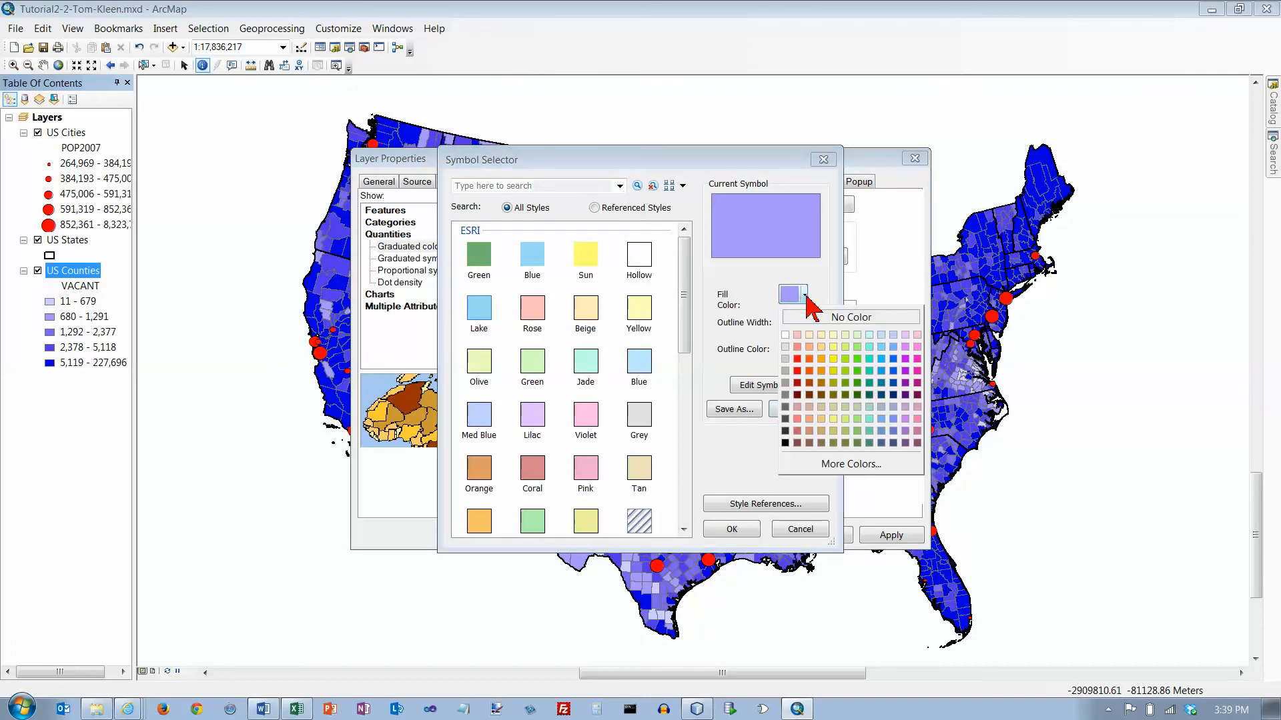
left_click(894, 336)
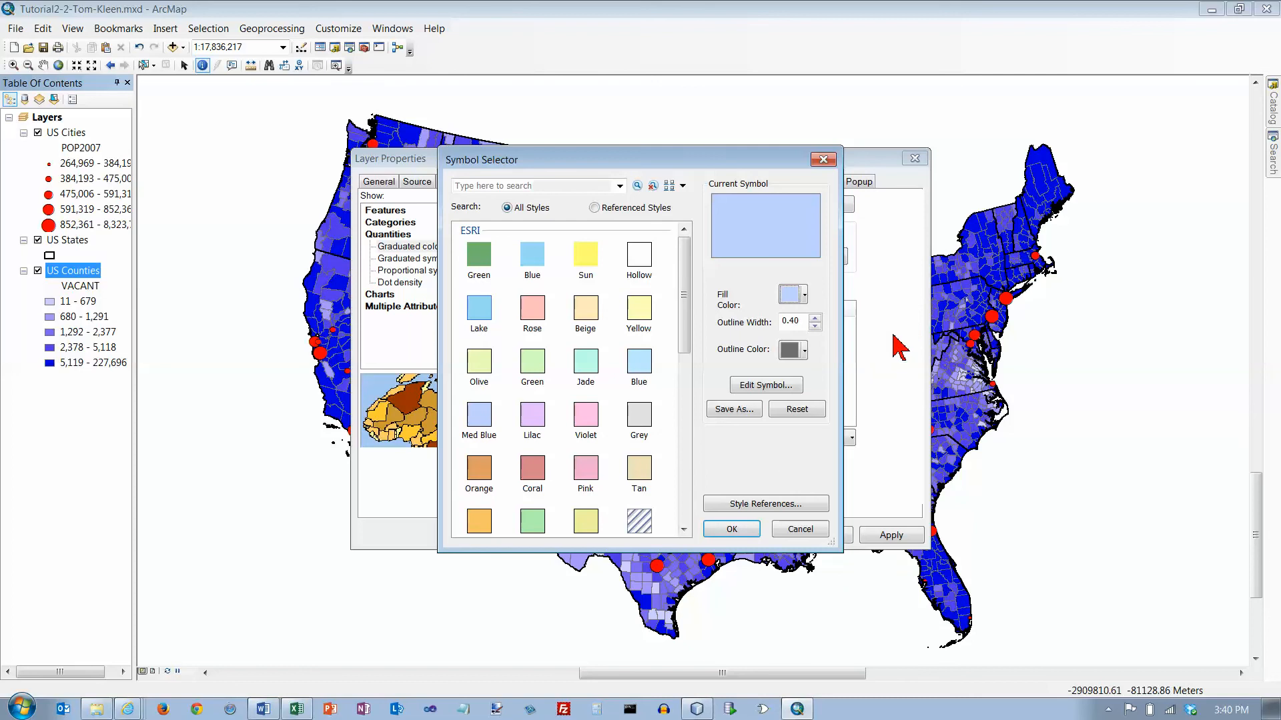
left_click(746, 530)
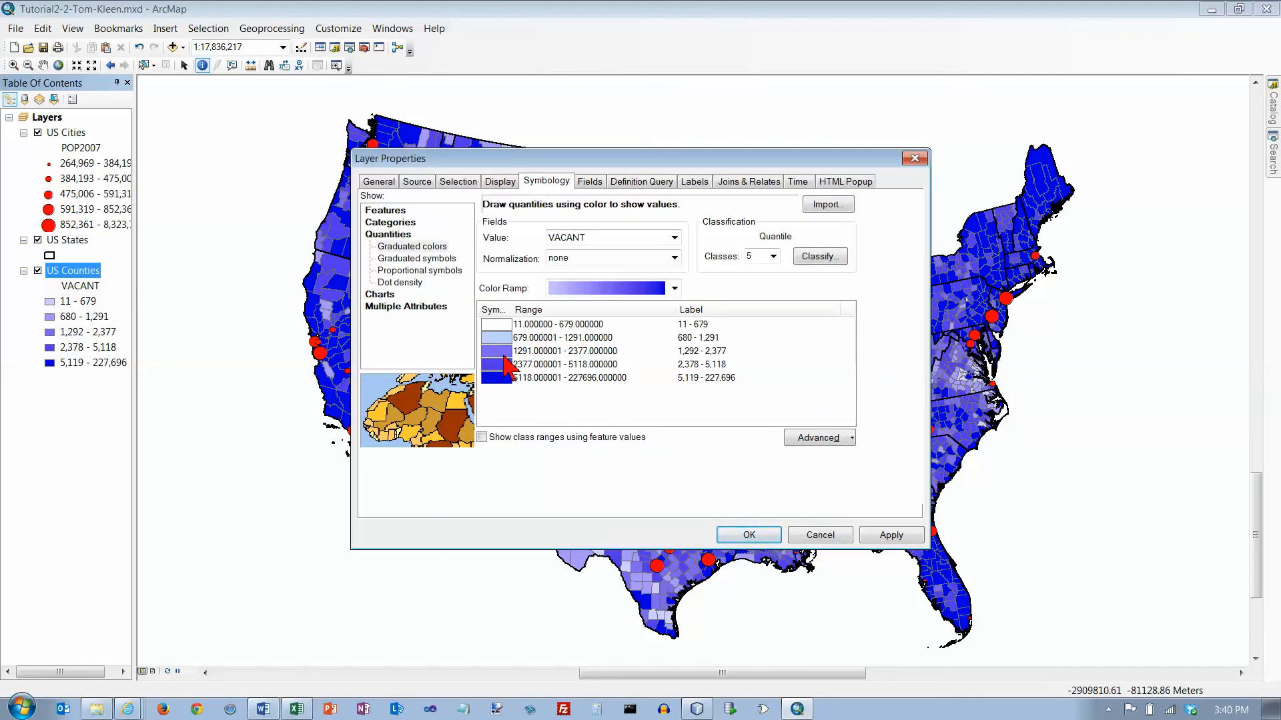
Step: Set the fill color of the 1,292 - 2,377 class to a medium sky blue
right_click(504, 354)
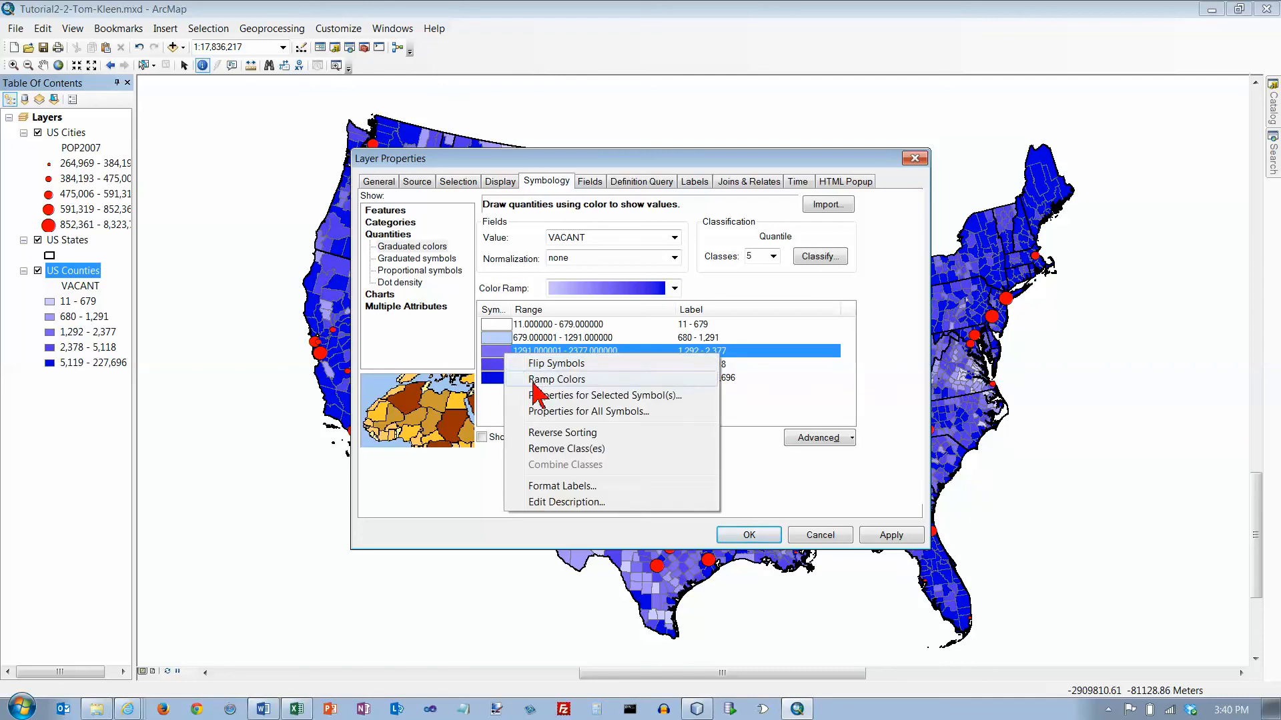
left_click(546, 394)
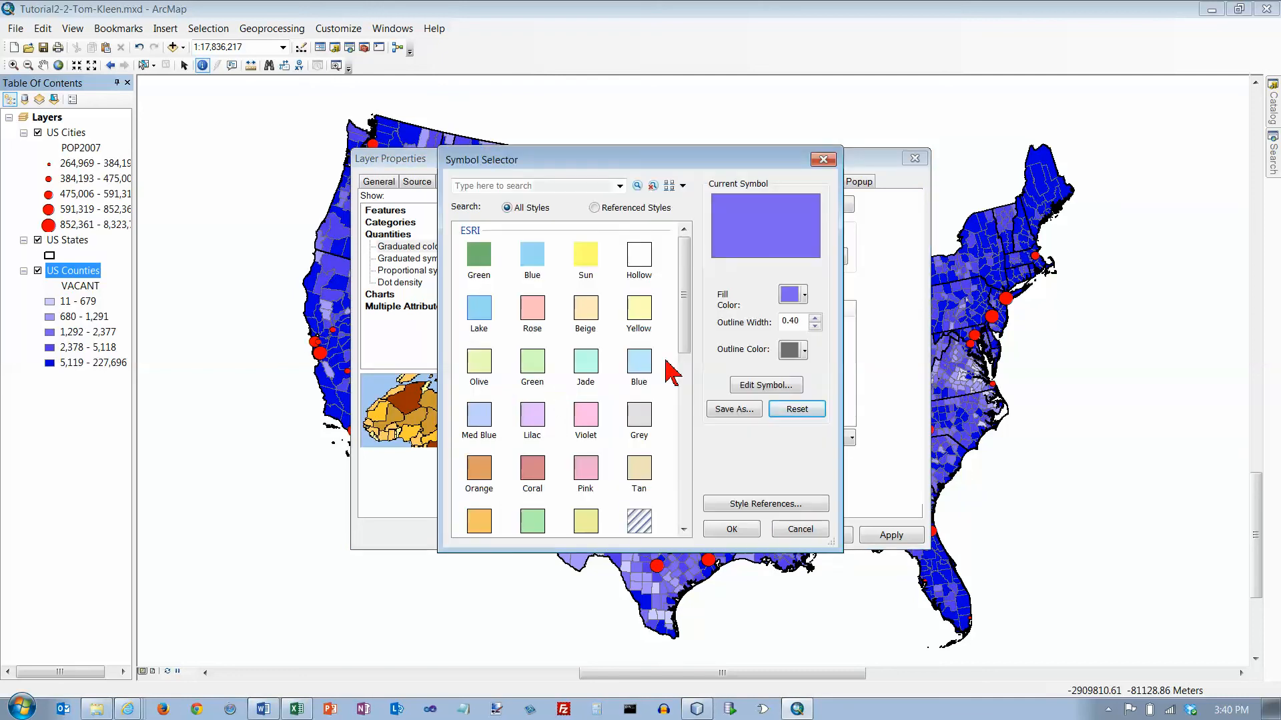
left_click(803, 295)
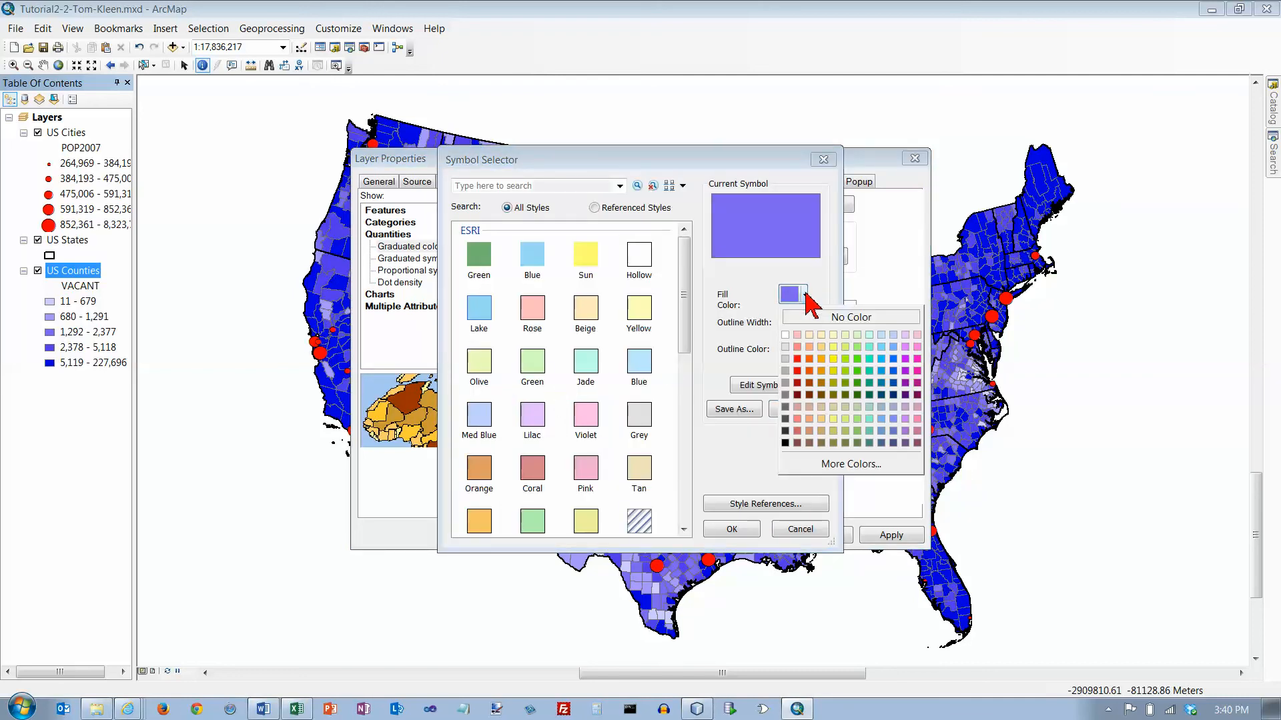
left_click(882, 373)
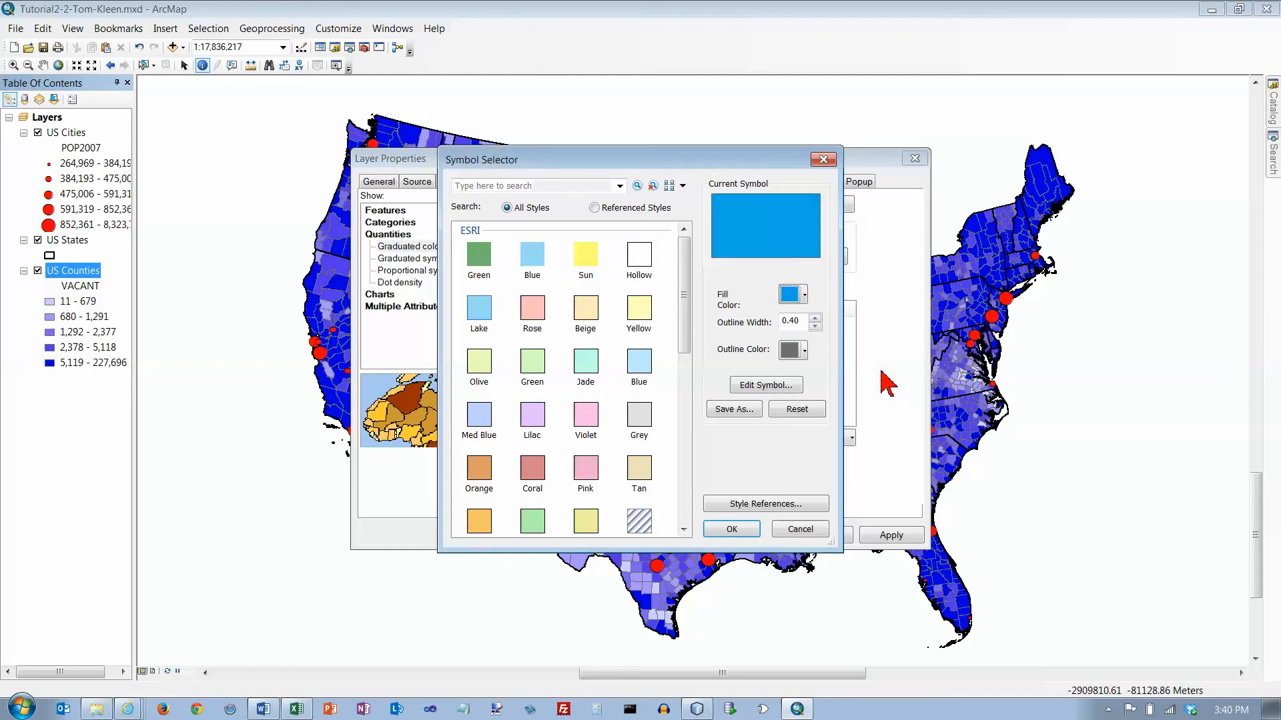
left_click(755, 528)
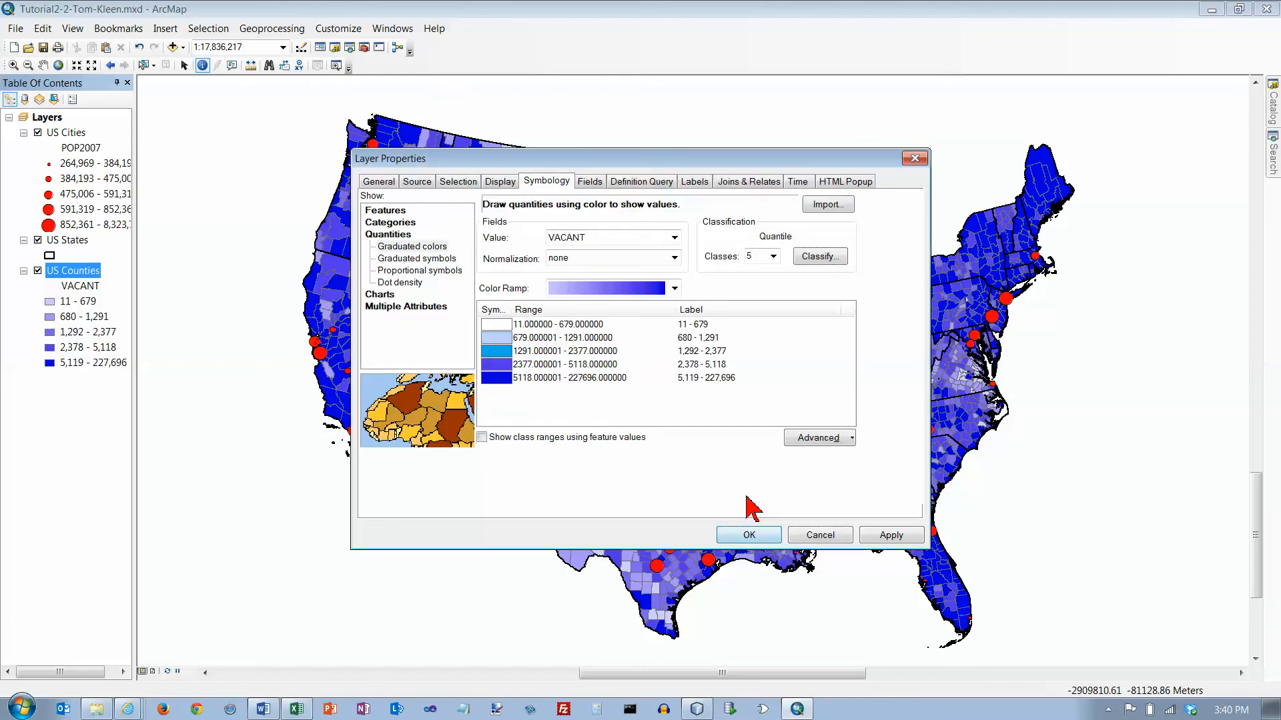
Step: Set the fill color of the 2,378 - 5,118 class to Cretan Blue and apply the layer properties
right_click(508, 375)
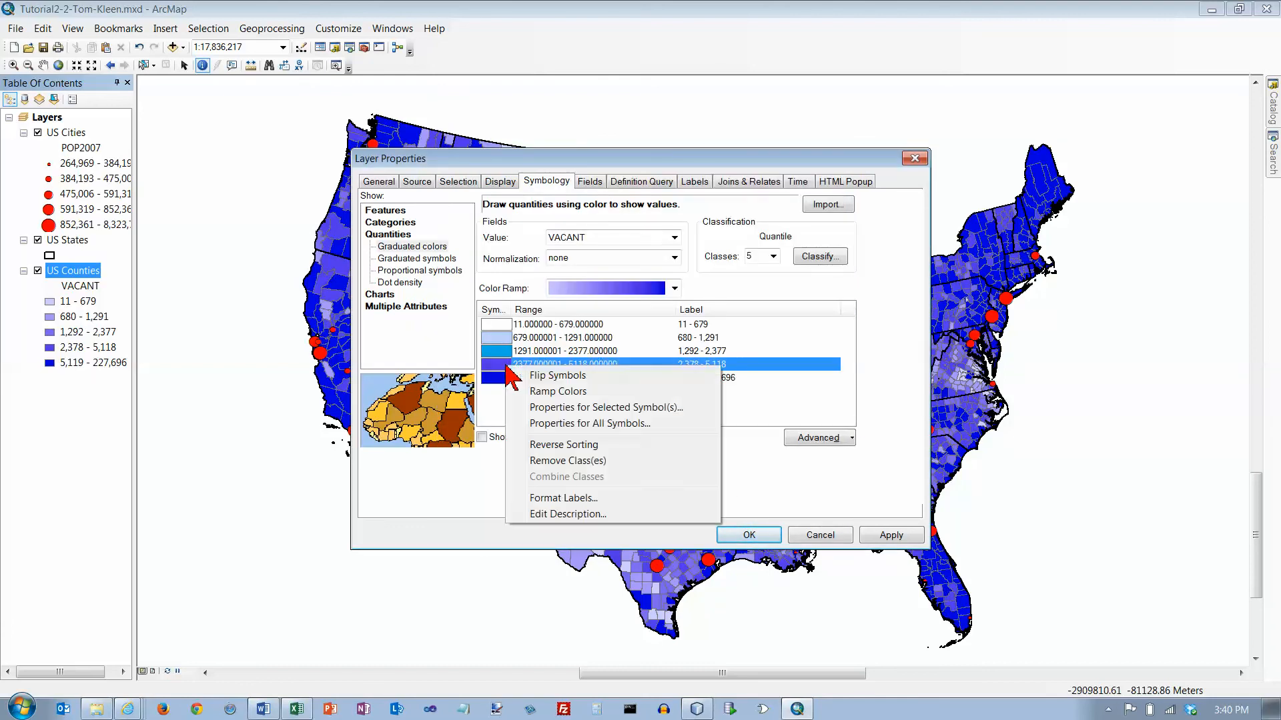
left_click(553, 407)
left_click(805, 295)
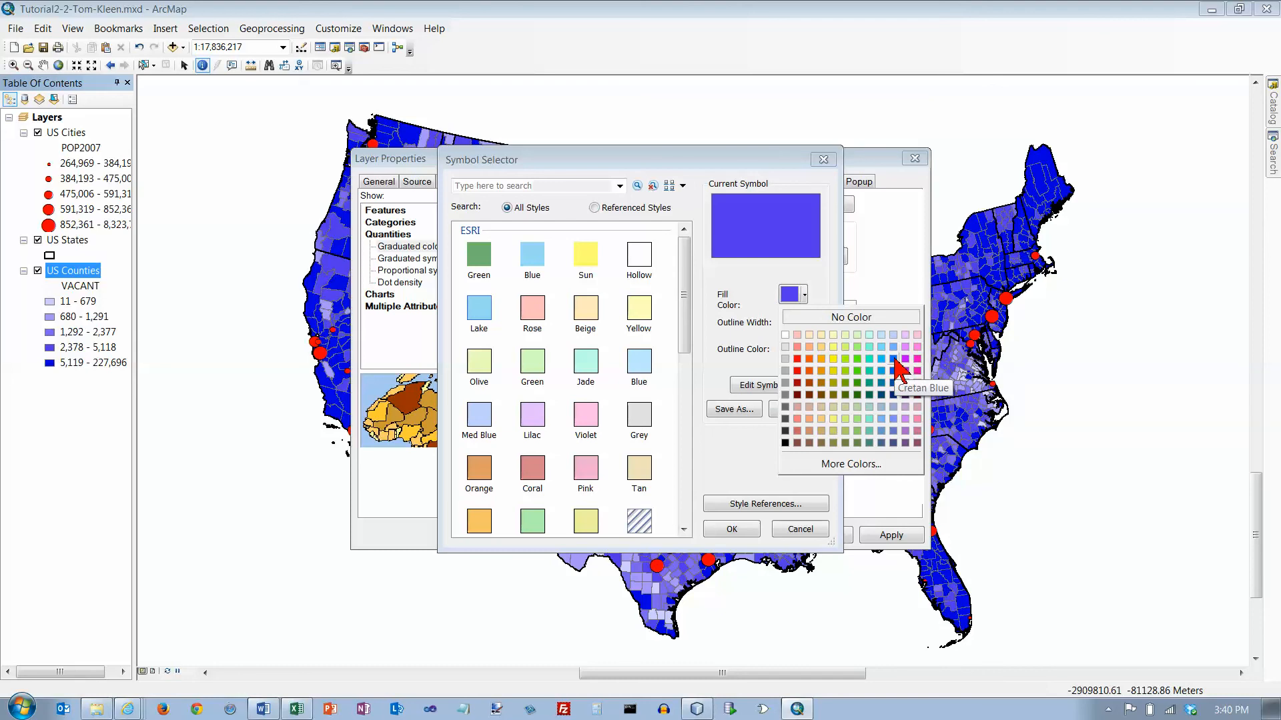
left_click(893, 360)
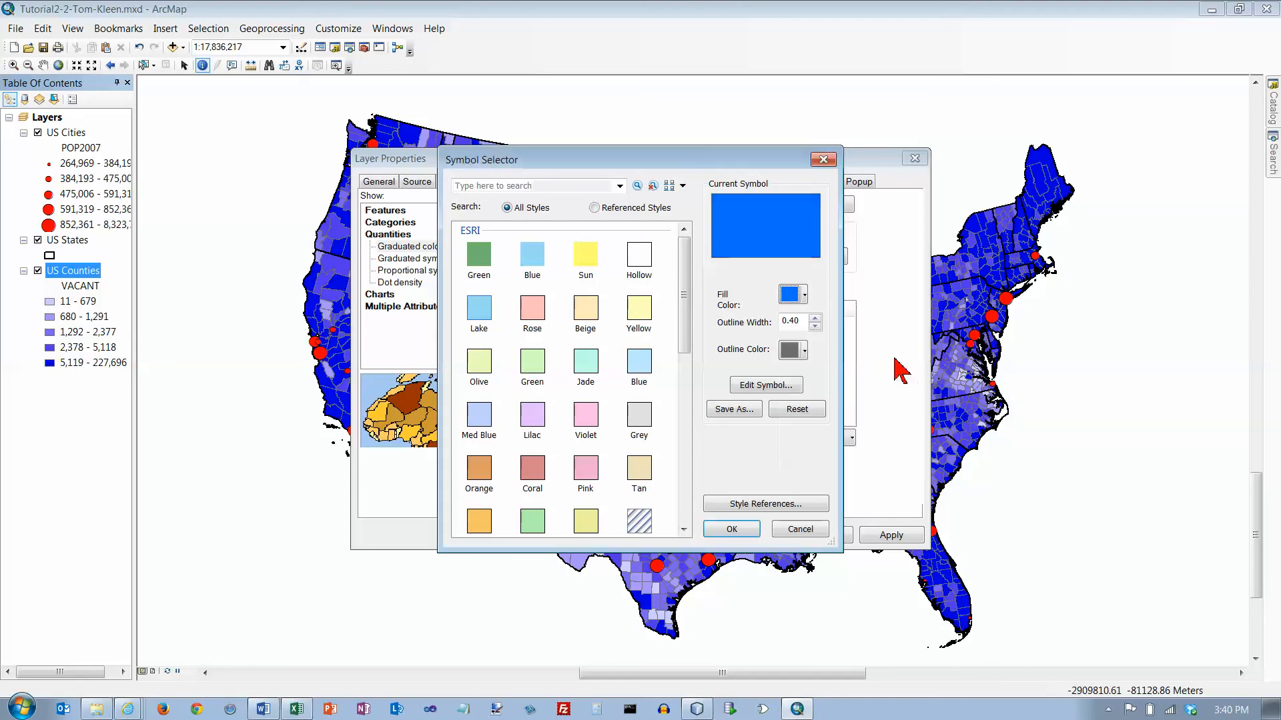
left_click(746, 529)
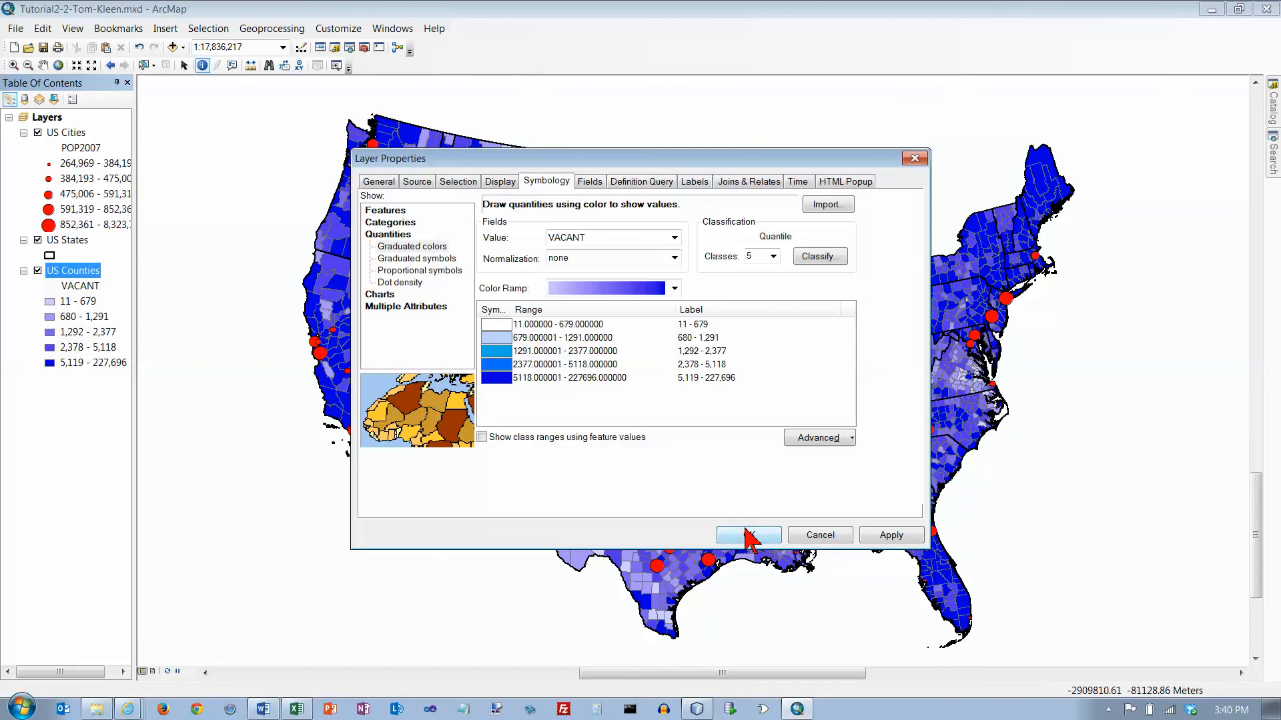
left_click(751, 540)
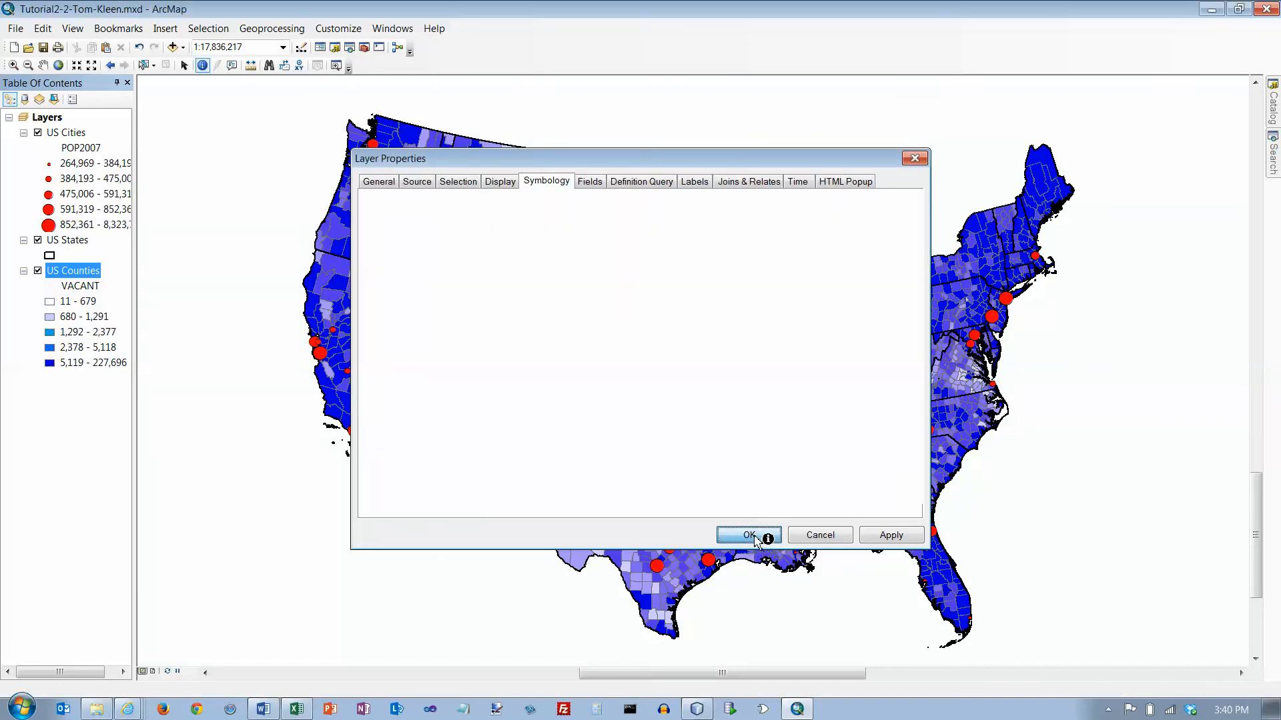